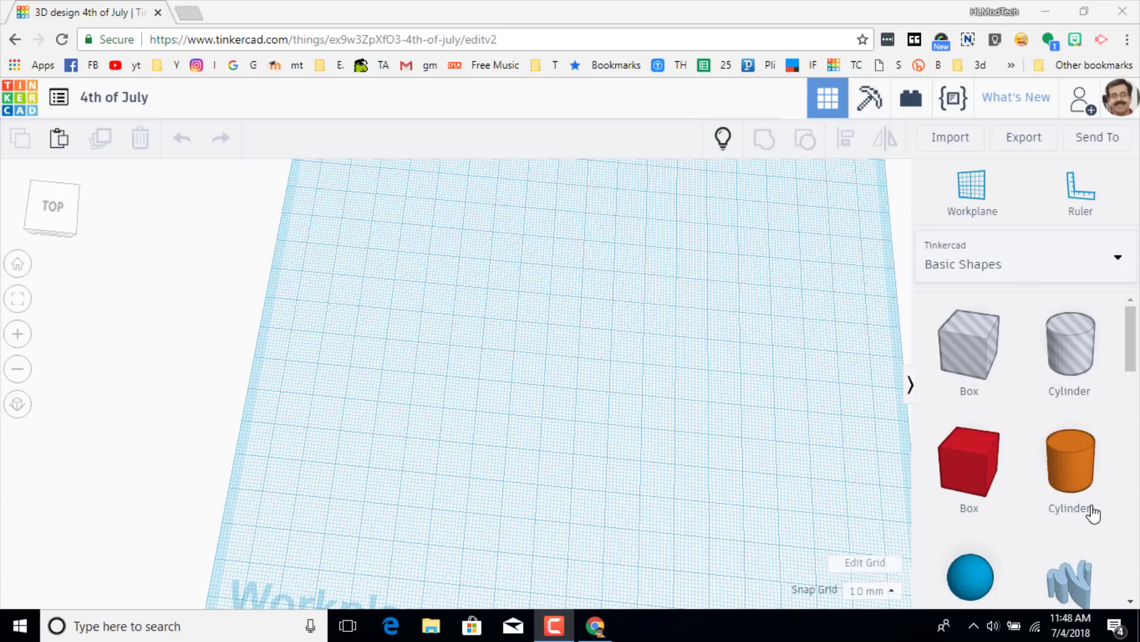
Tilt the view and confirm the red stripe bar measures 91 by 5
right_drag(596, 428, 602, 396)
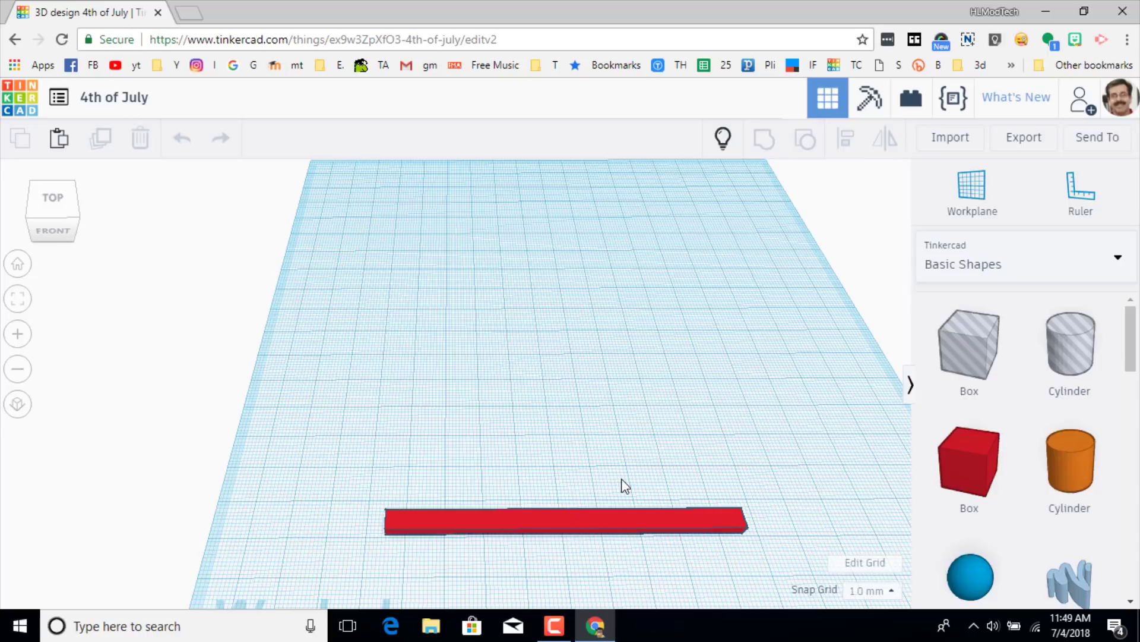
click(612, 521)
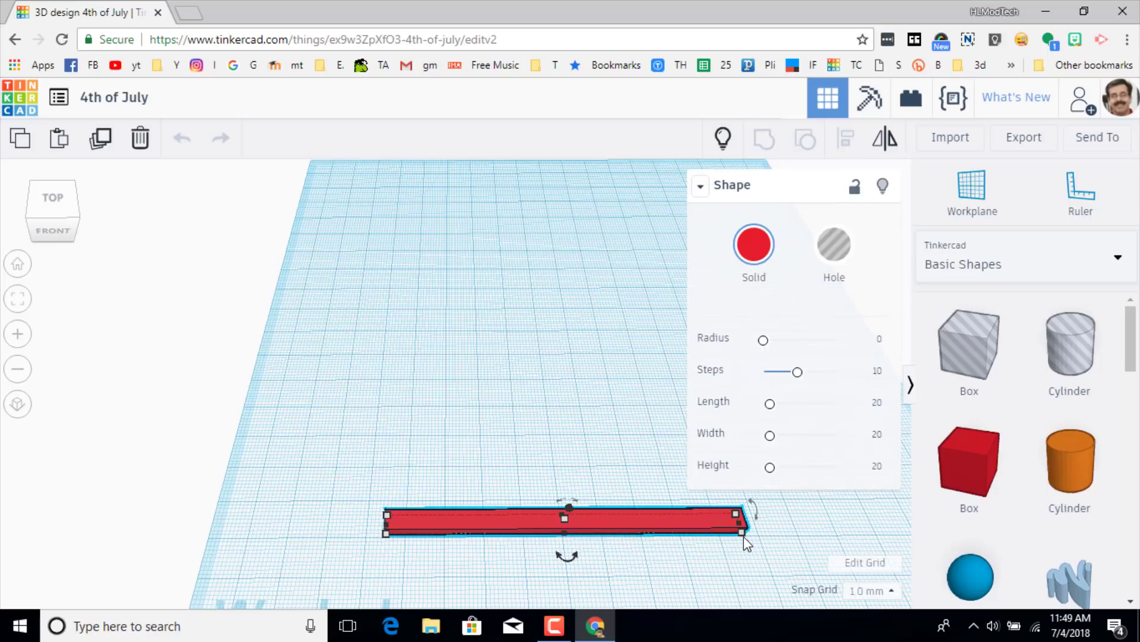
mouse_move(744, 536)
click(389, 545)
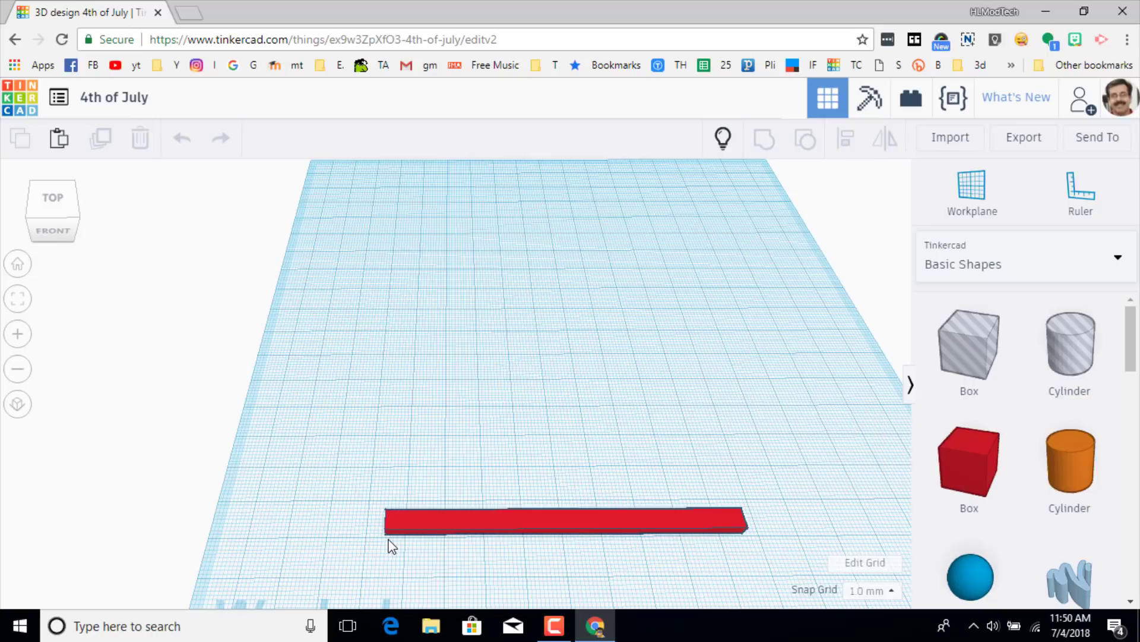
click(455, 521)
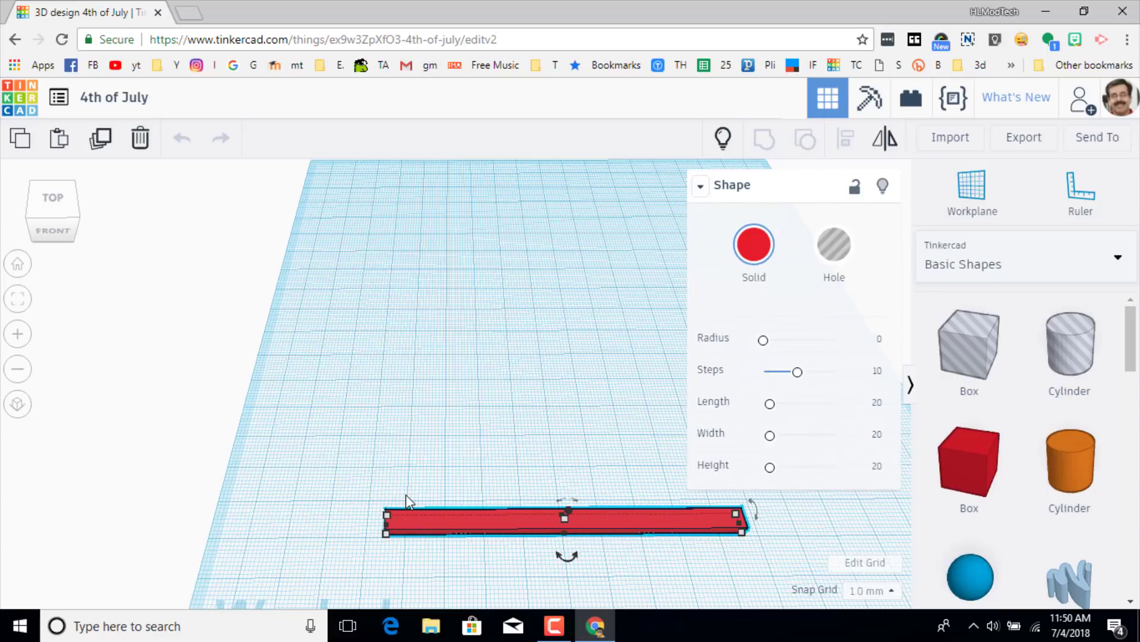
Copy the red bar above the first, view it from the top, and close the gap between them
drag(406, 496, 406, 496)
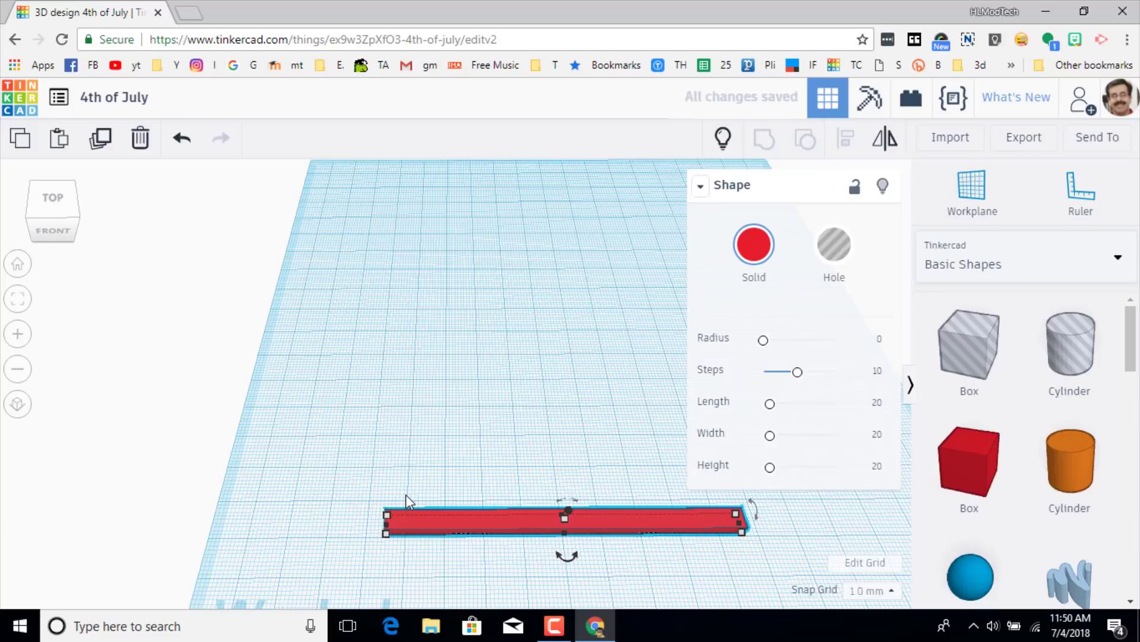
key(Up)
key(Up)
key(Up)
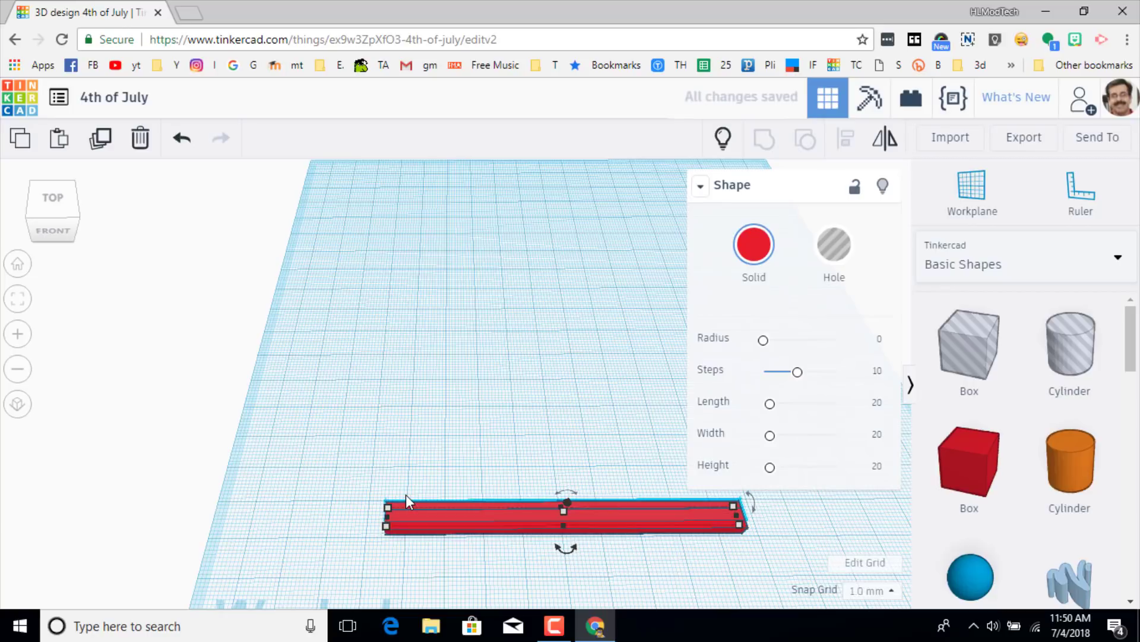
key(Up)
key(Up)
key(Up)
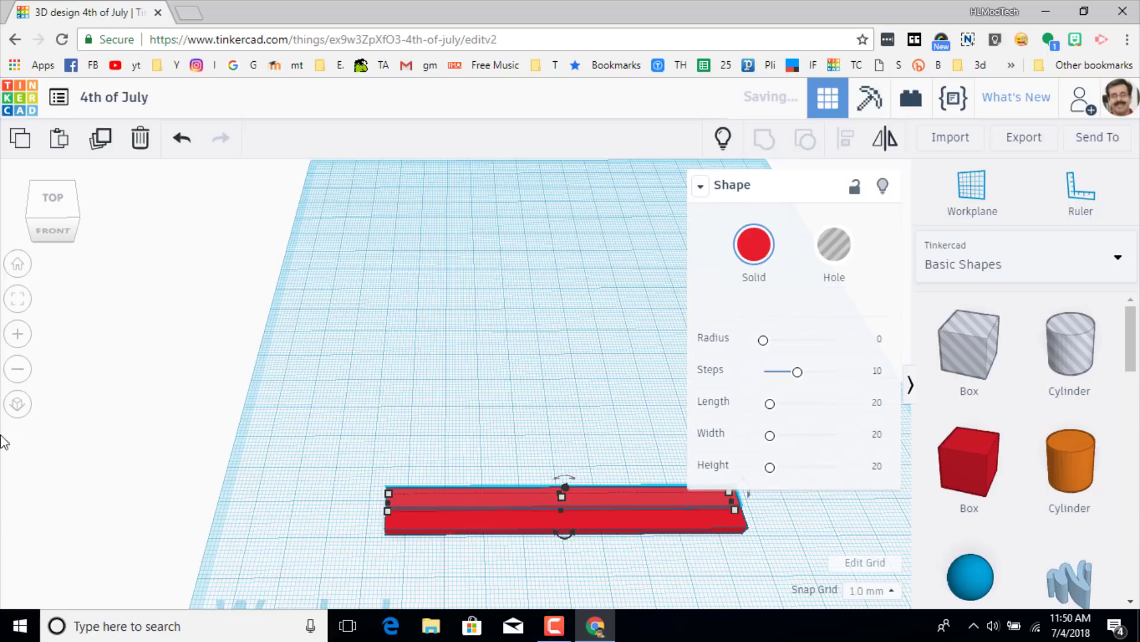
click(53, 205)
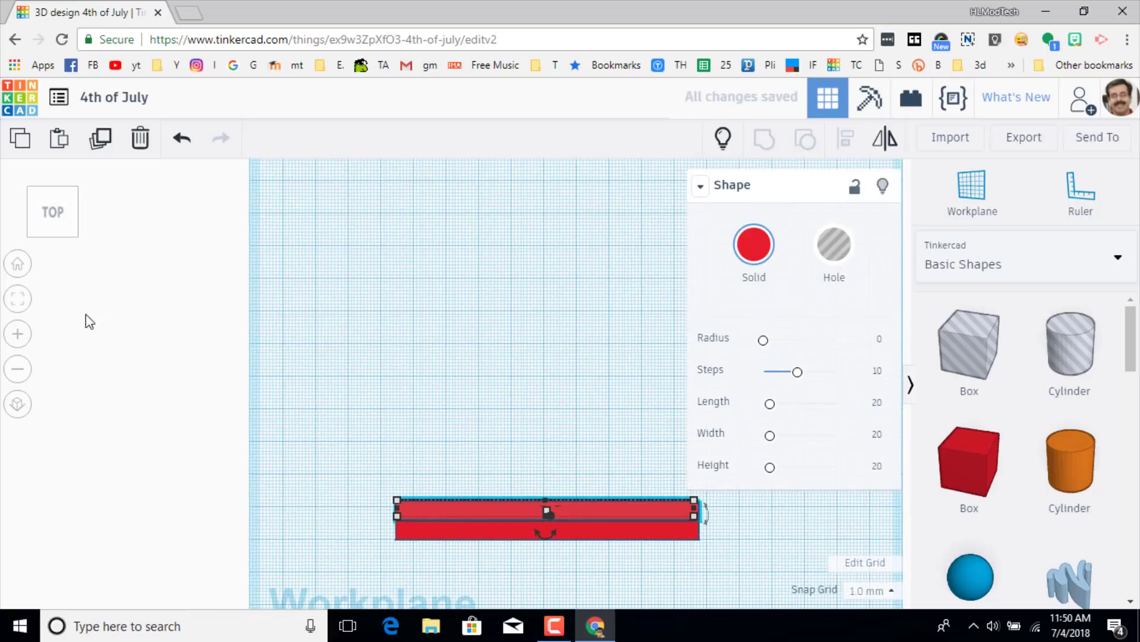
click(17, 298)
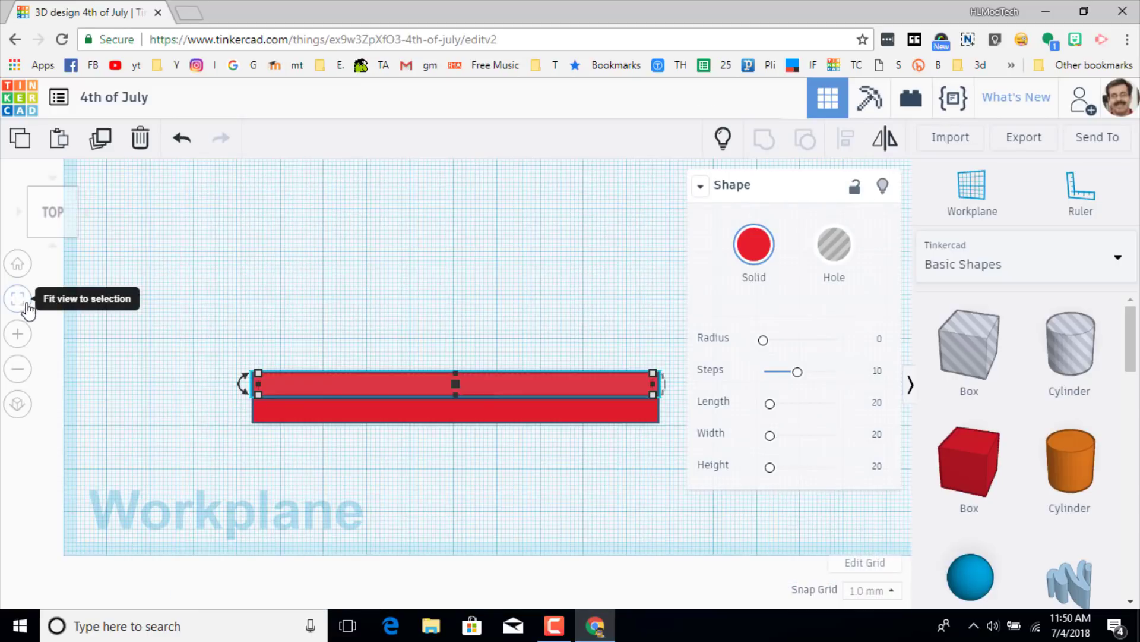
click(234, 399)
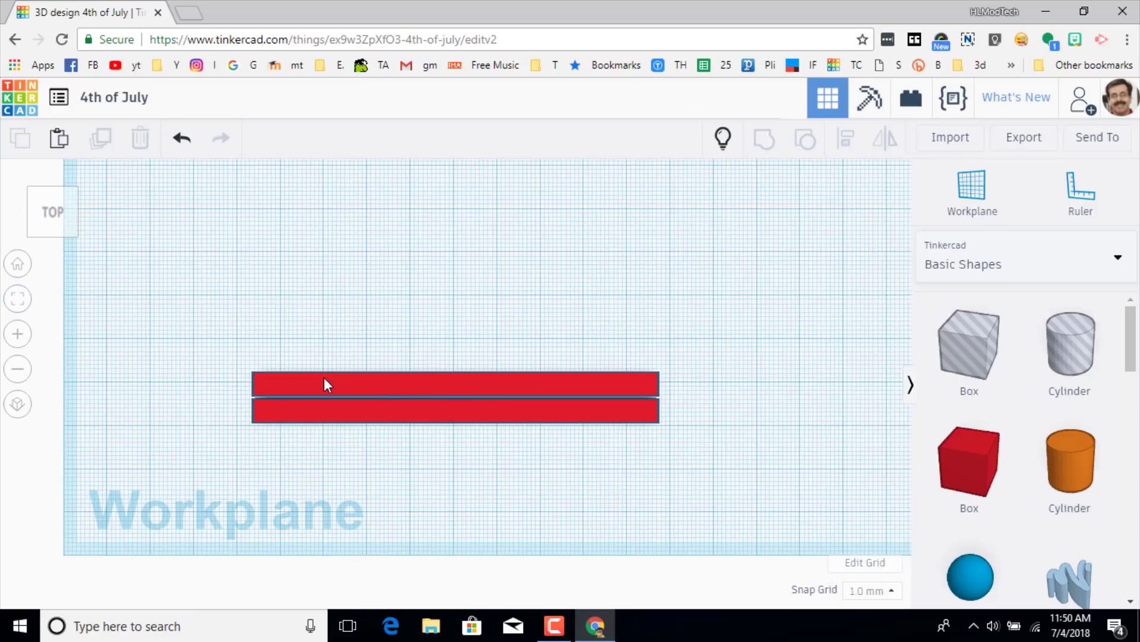
click(326, 383)
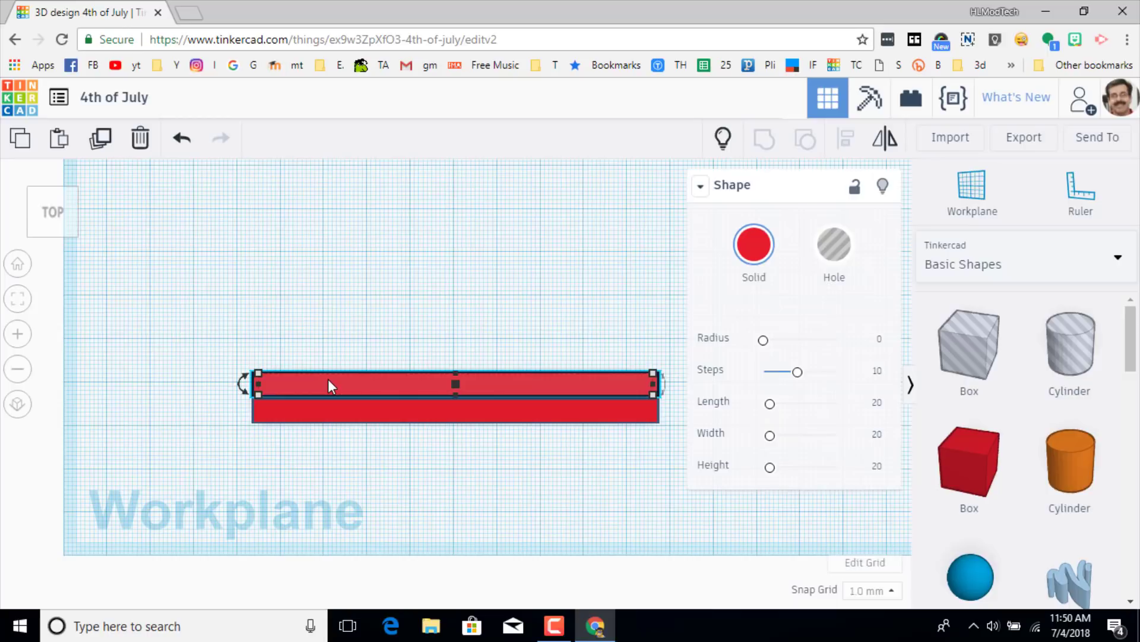
key(Down)
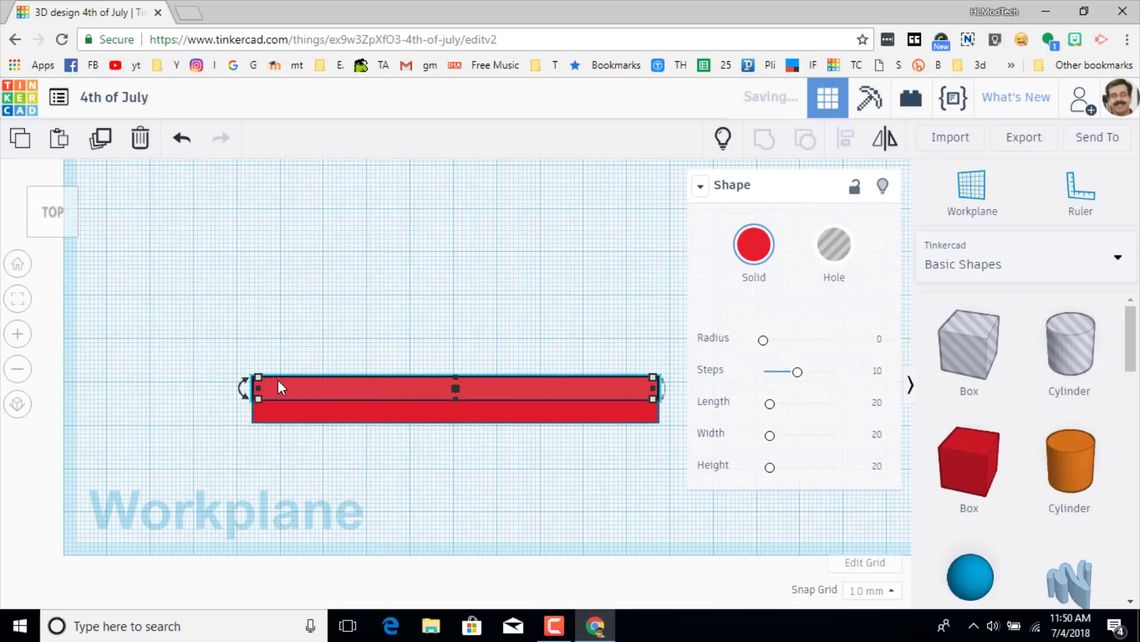
Duplicate the stripe upward until thirteen red stripes stack without gaps
key(Up)
key(Down)
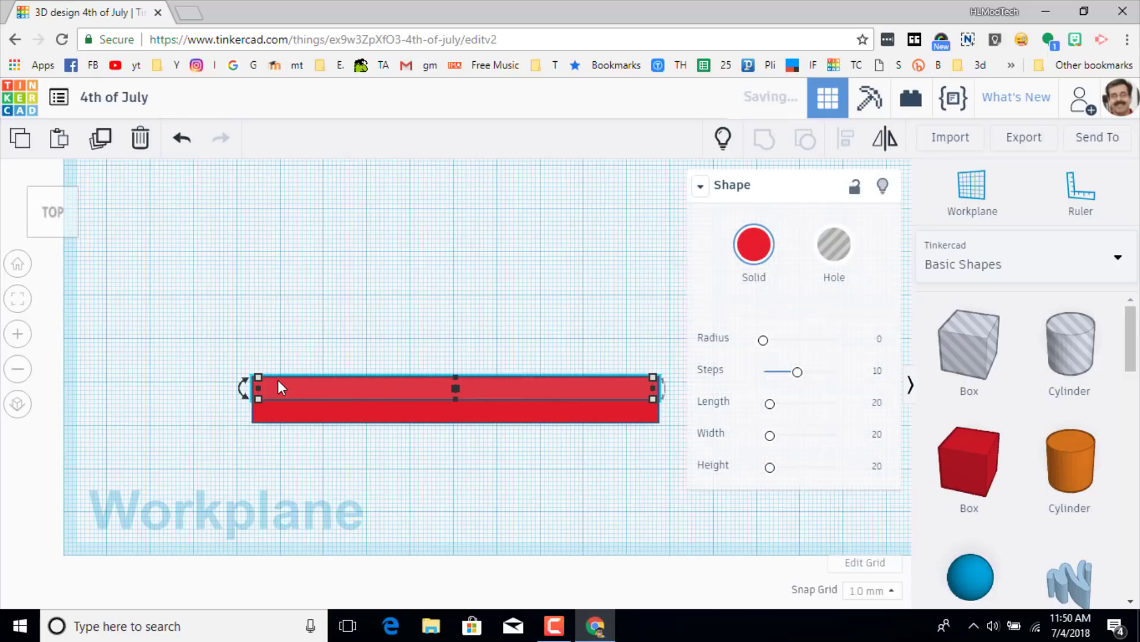
key(Up)
key(Up)
key(Up)
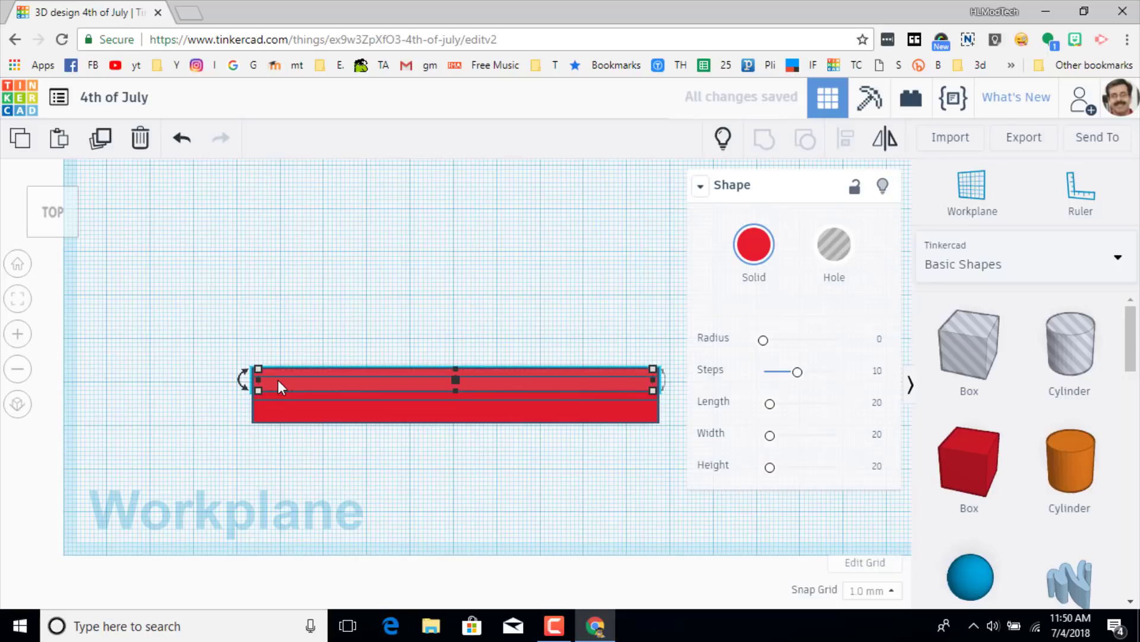
key(Up)
key(Up)
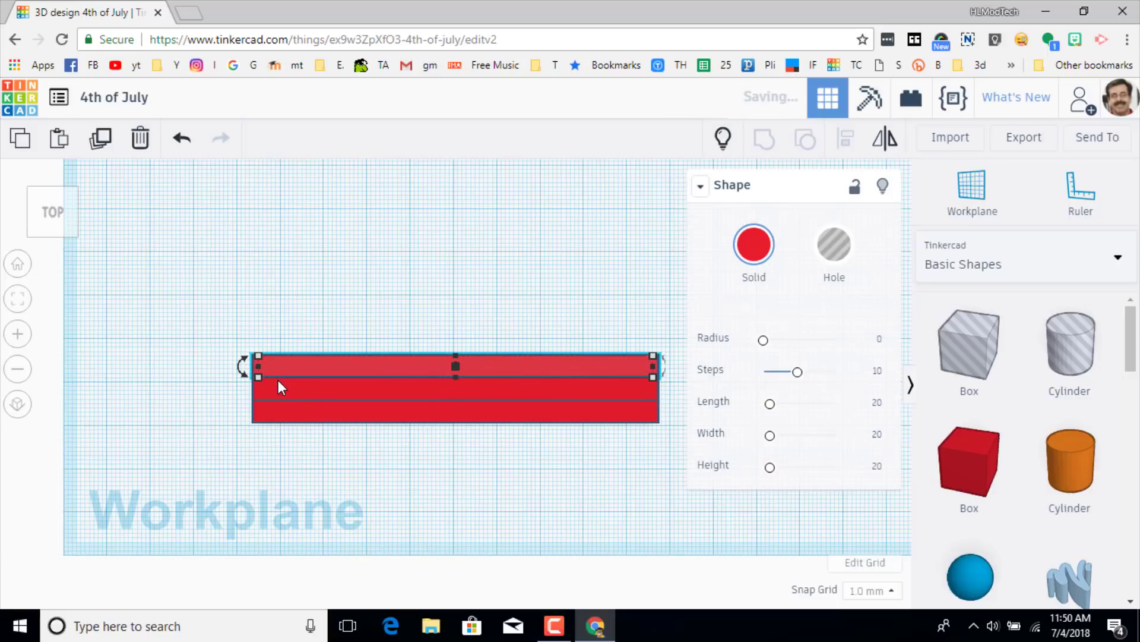
key(Up)
key(Up)
key(Up)
key(Up)
key(Up)
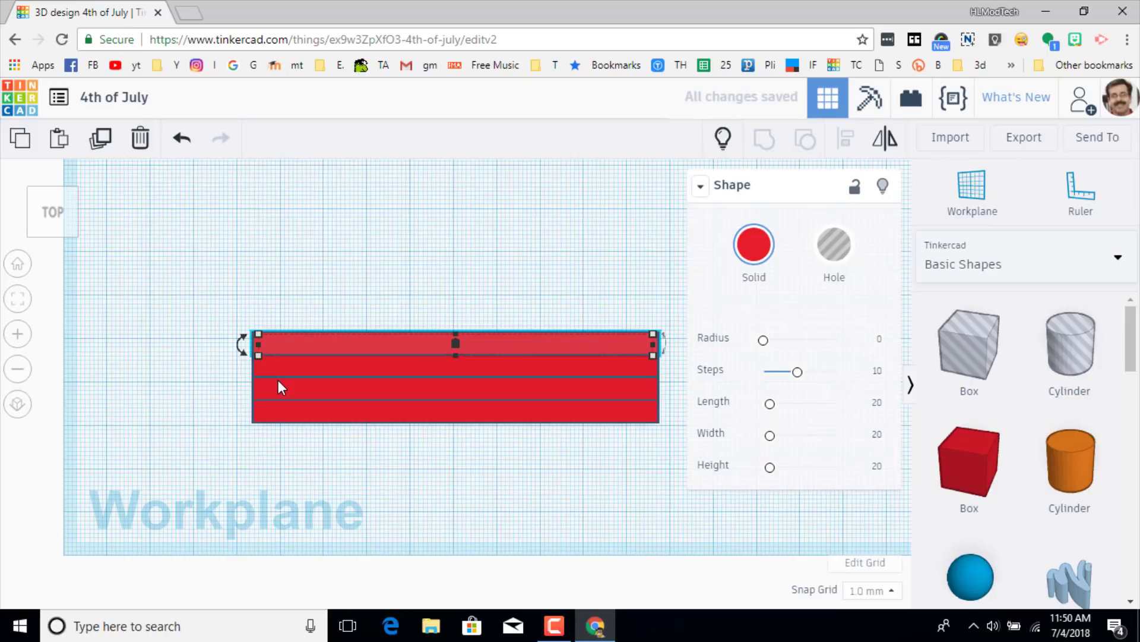
key(ctrl+d)
key(ctrl+d)
key(ctrl+d)
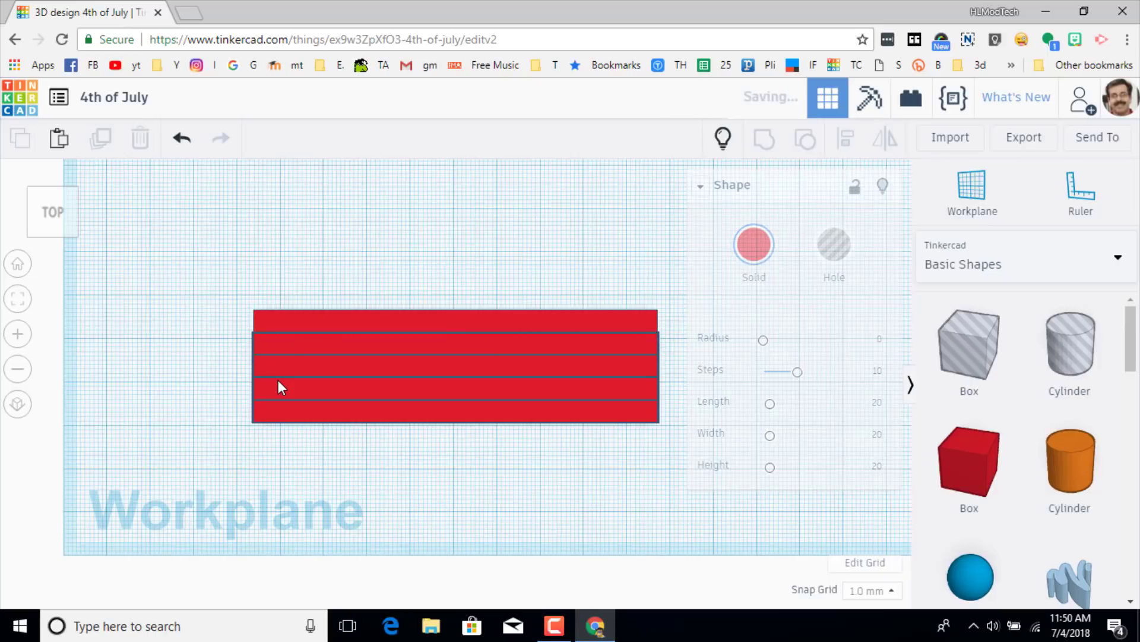
key(ctrl+d)
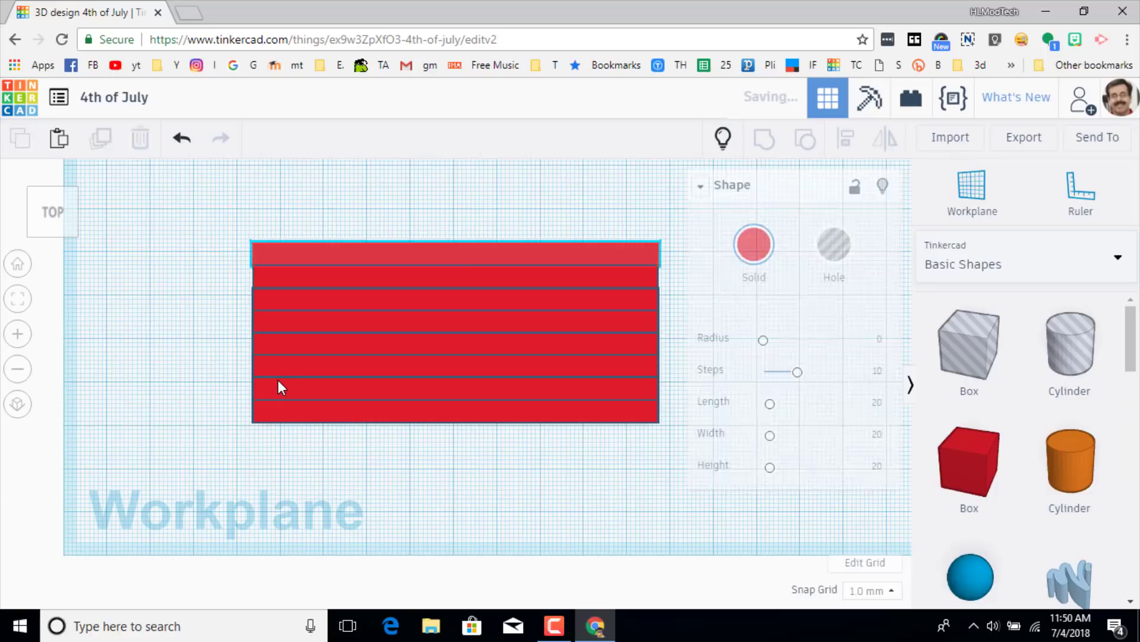
key(ctrl+d)
key(ctrl+d)
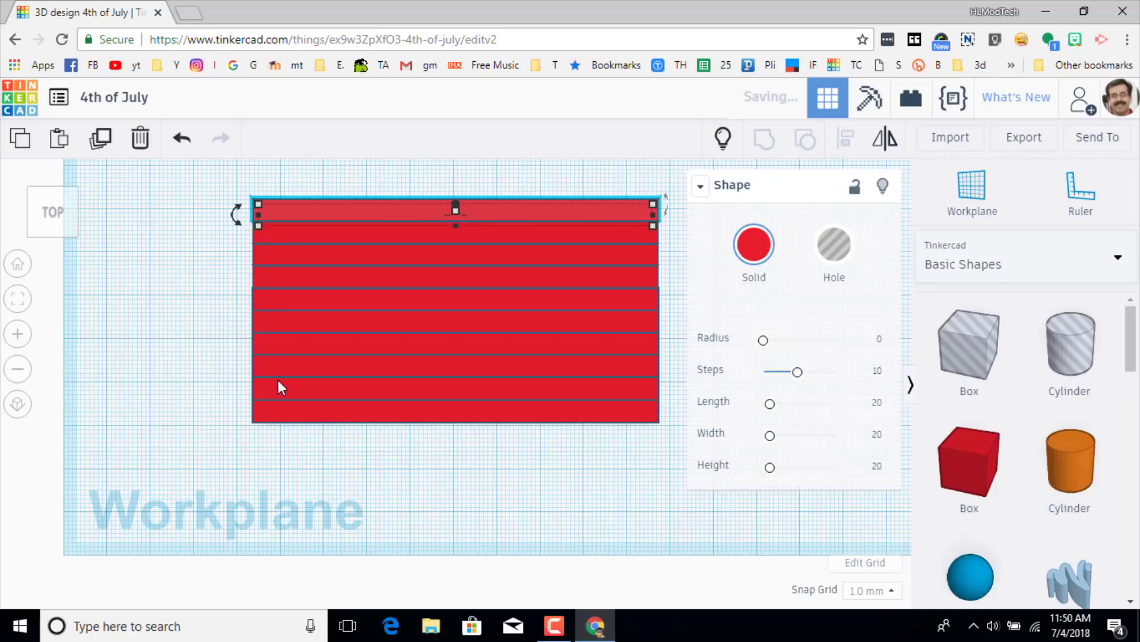
key(ctrl+d)
key(ctrl+d)
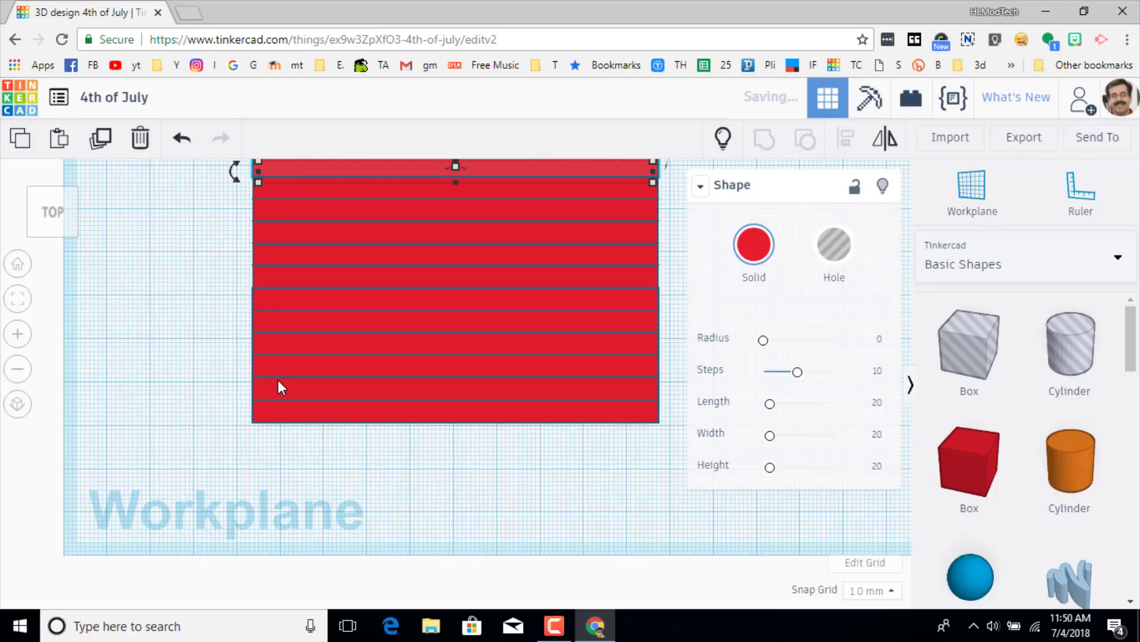
scroll(278, 387, down, 2)
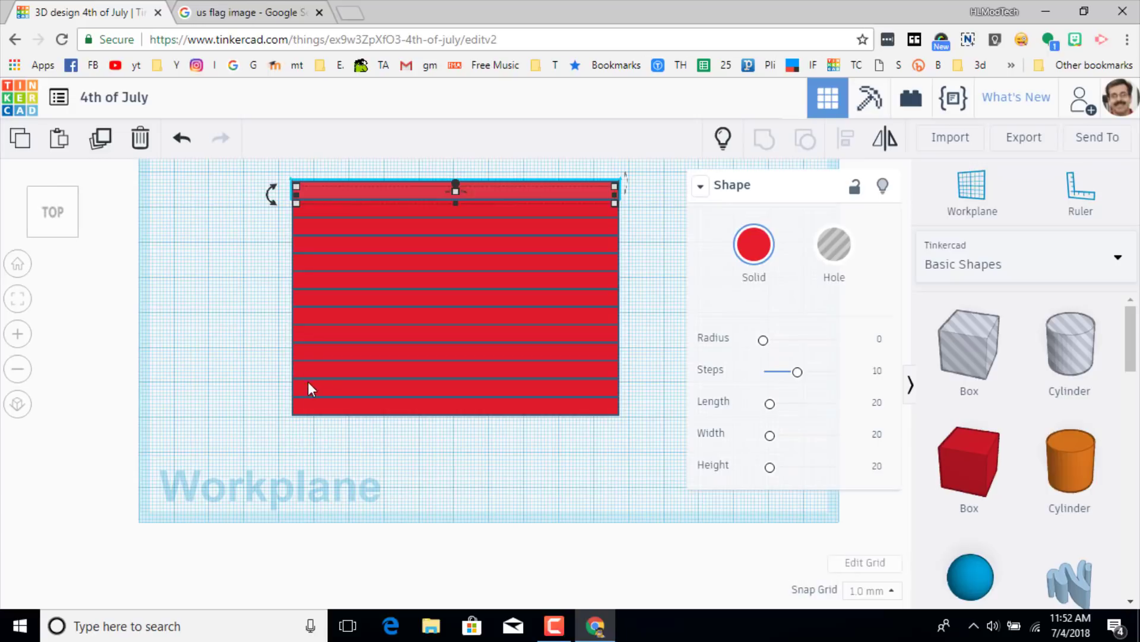
Make the second stripe from the bottom white
click(329, 385)
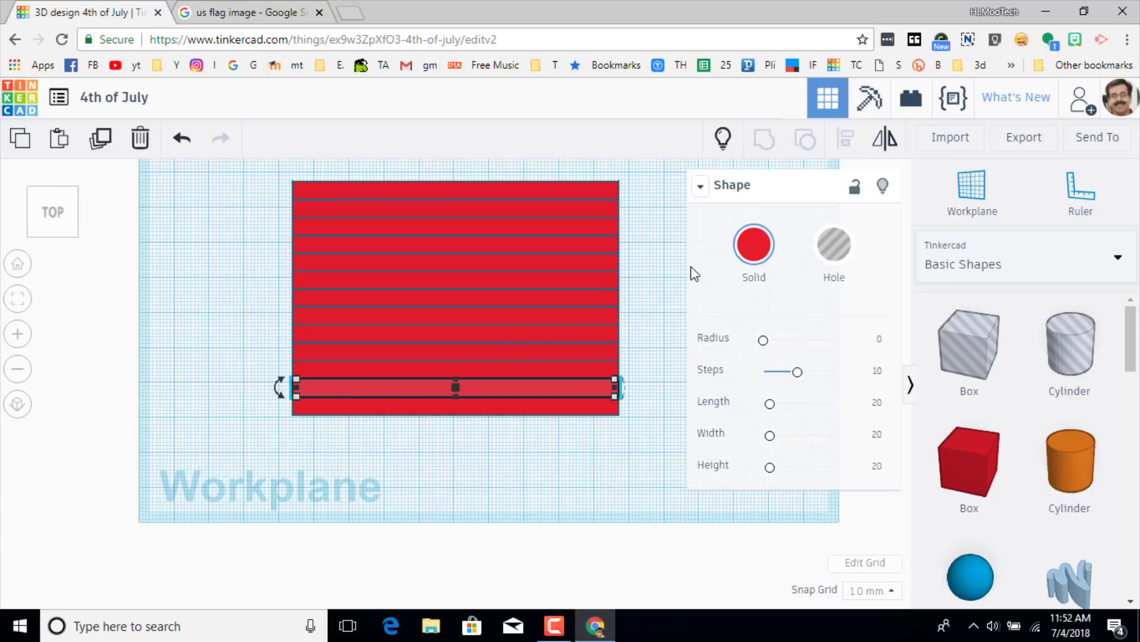
click(754, 244)
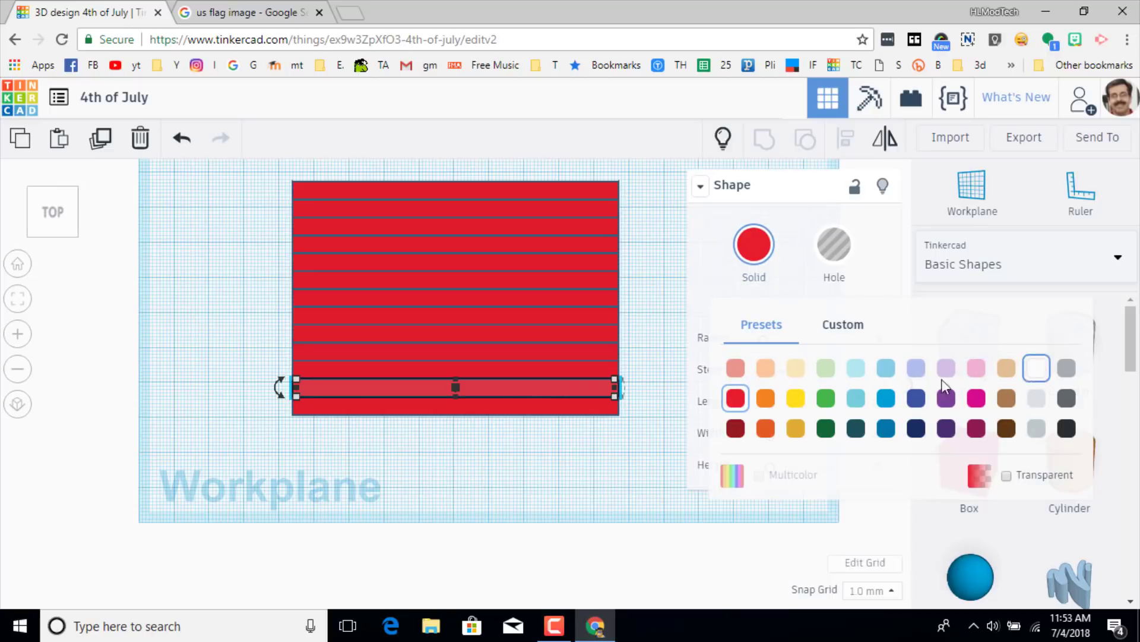
click(1037, 368)
Turn the other five alternate stripes white as well
click(579, 356)
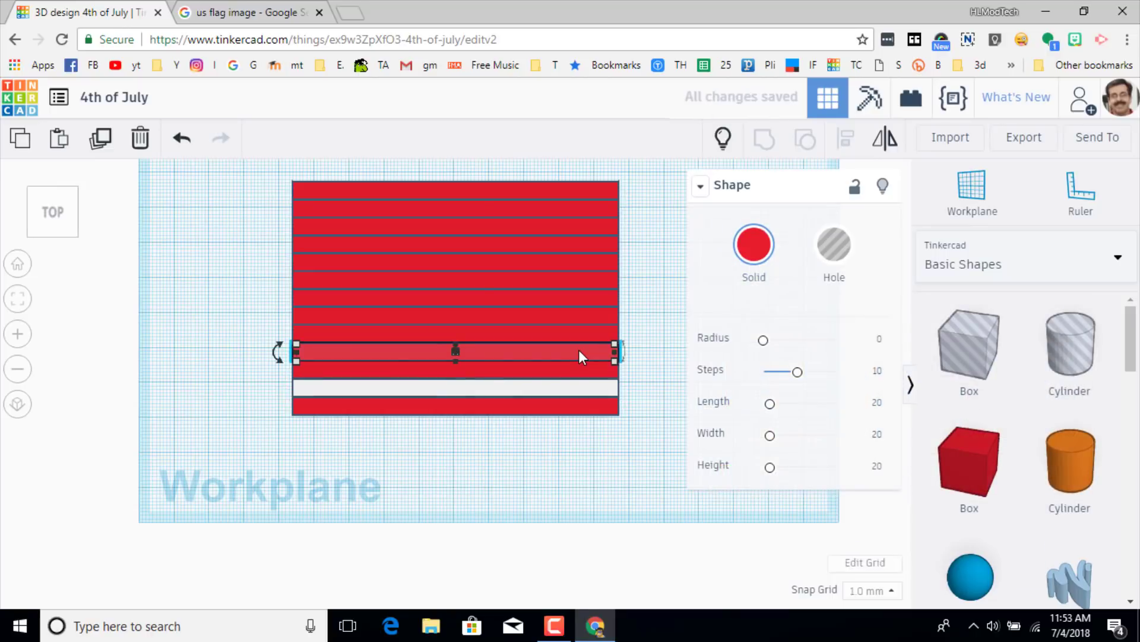
shift+click(484, 311)
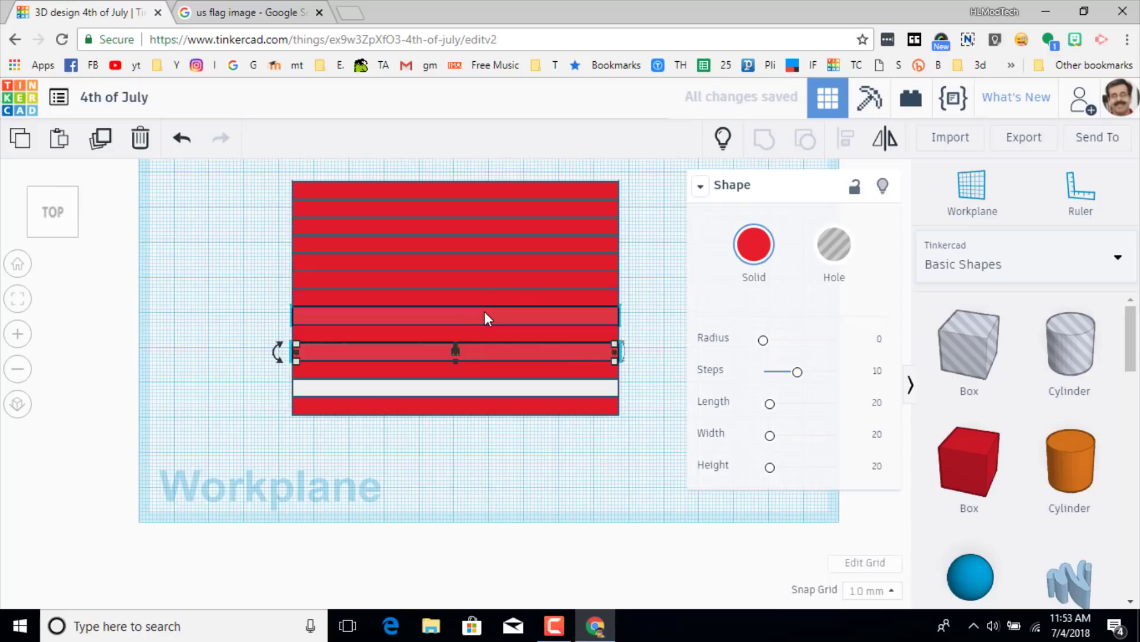
shift+click(476, 275)
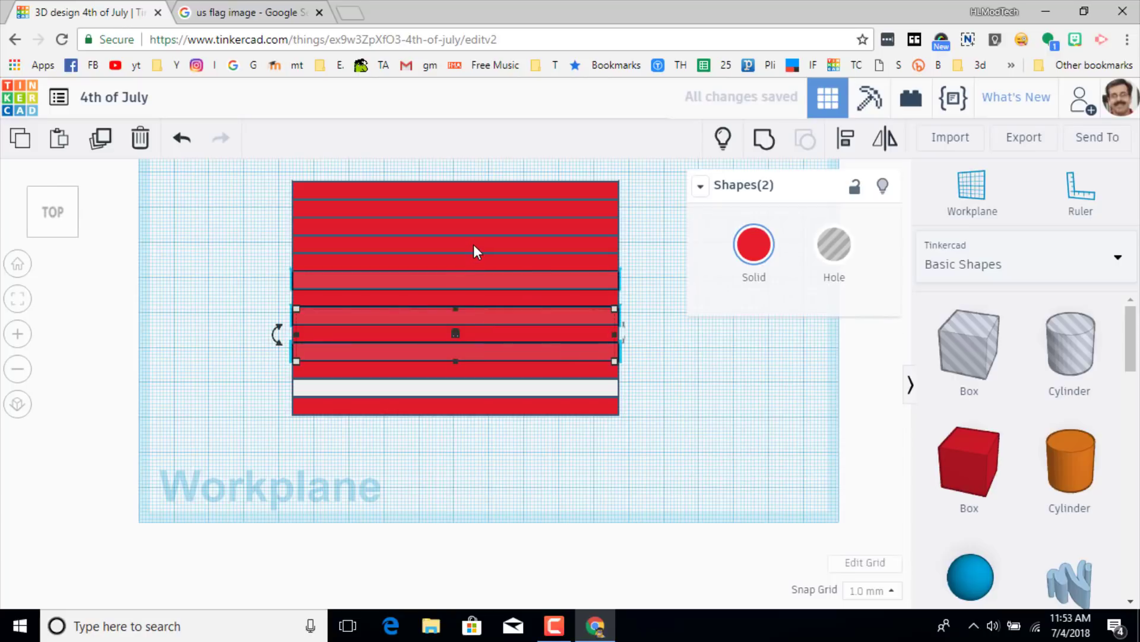
shift+click(487, 209)
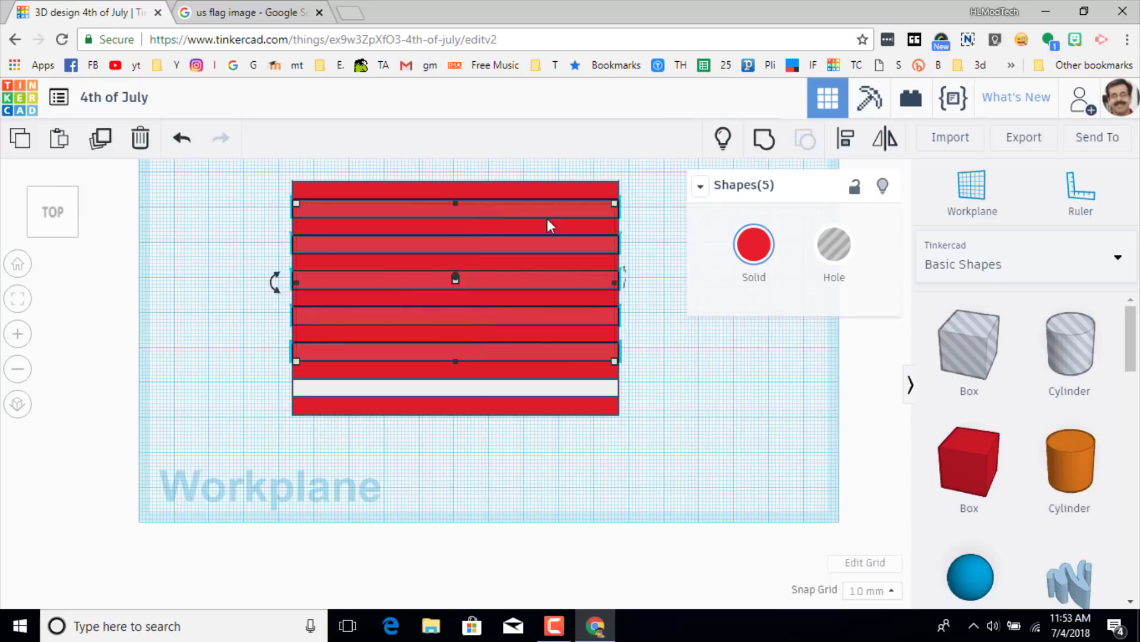
click(770, 242)
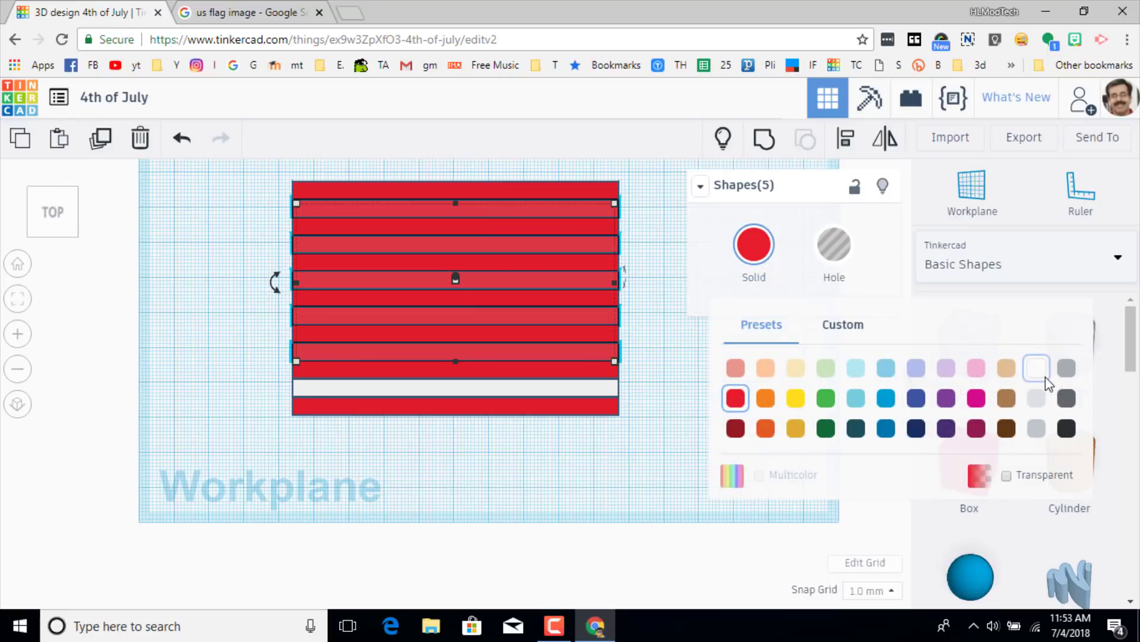
click(1041, 371)
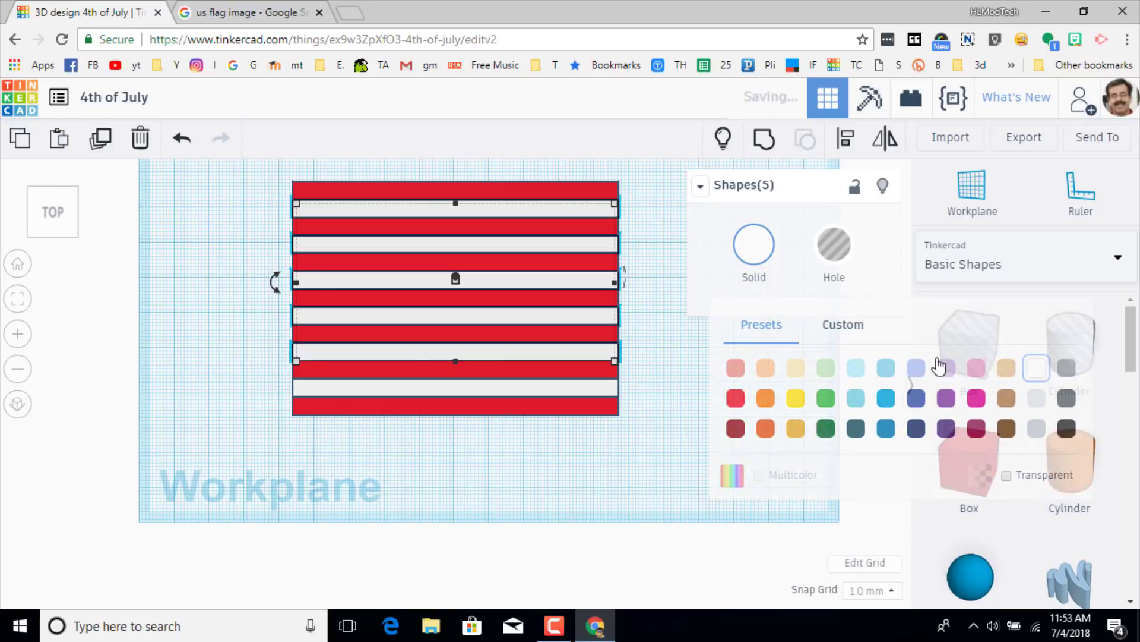
click(248, 248)
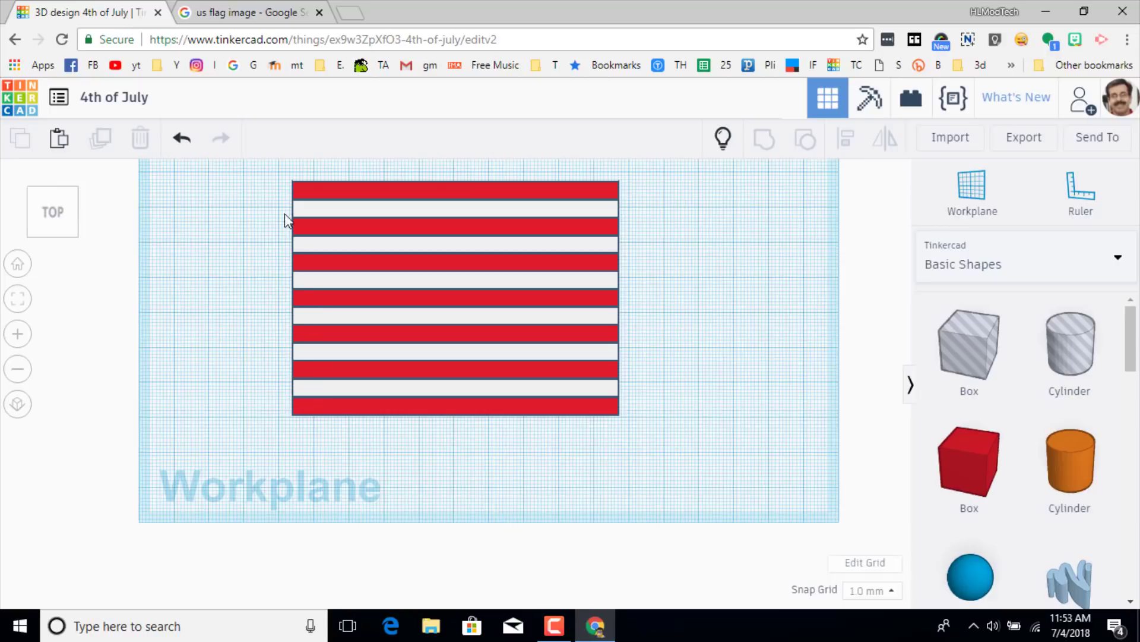
Select the top seven stripes and set their width to 40
drag(279, 185, 327, 290)
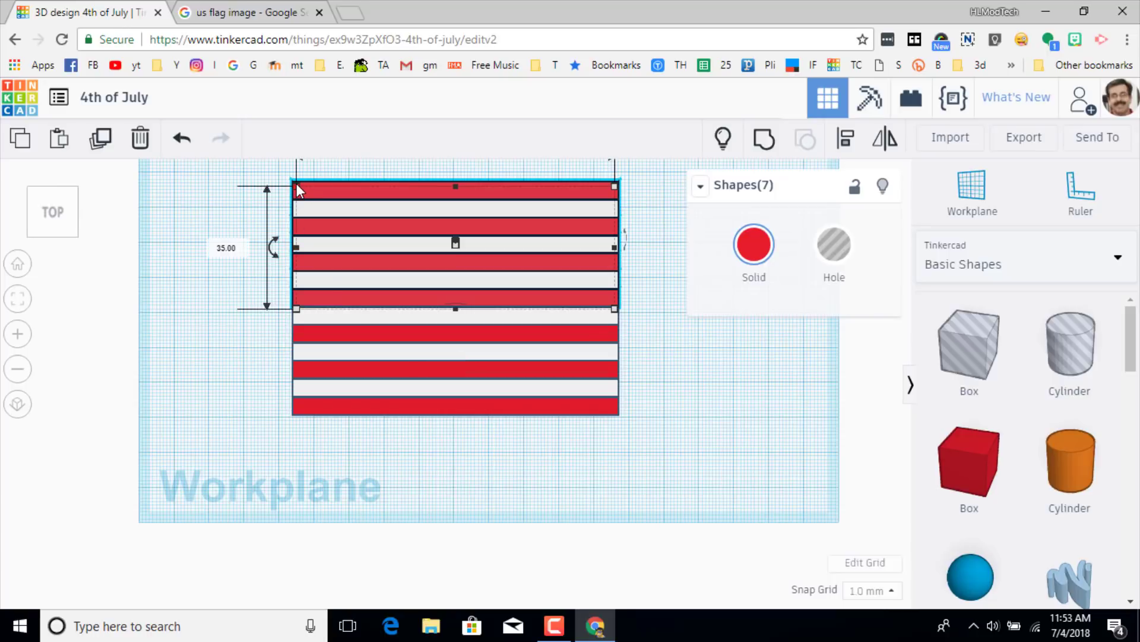
scroll(405, 254, up, 2)
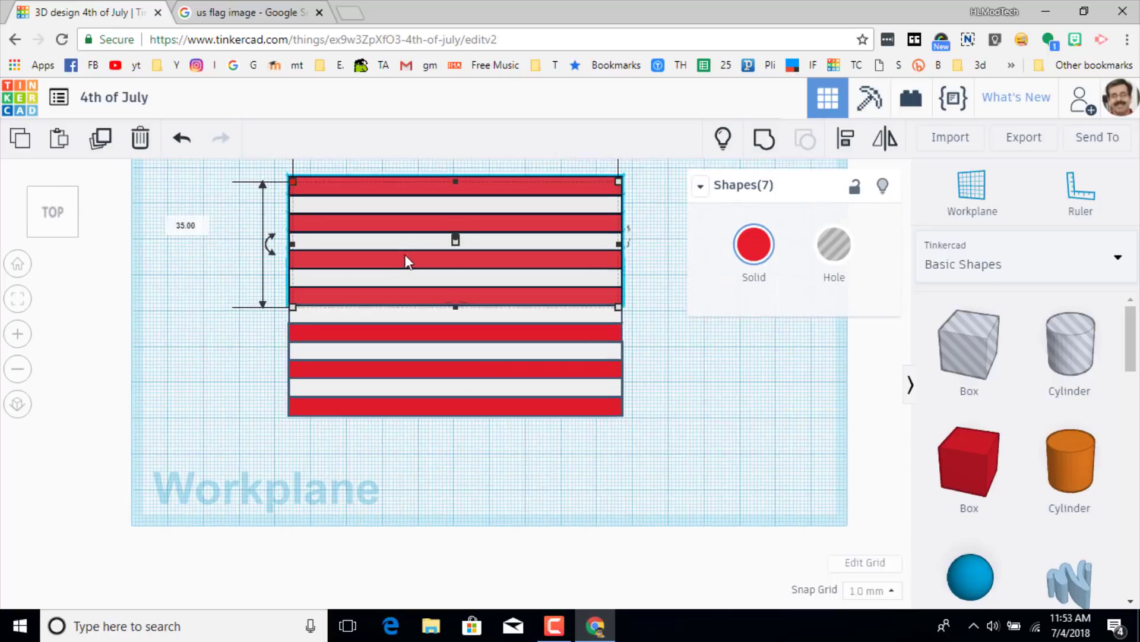
scroll(405, 254, down, 3)
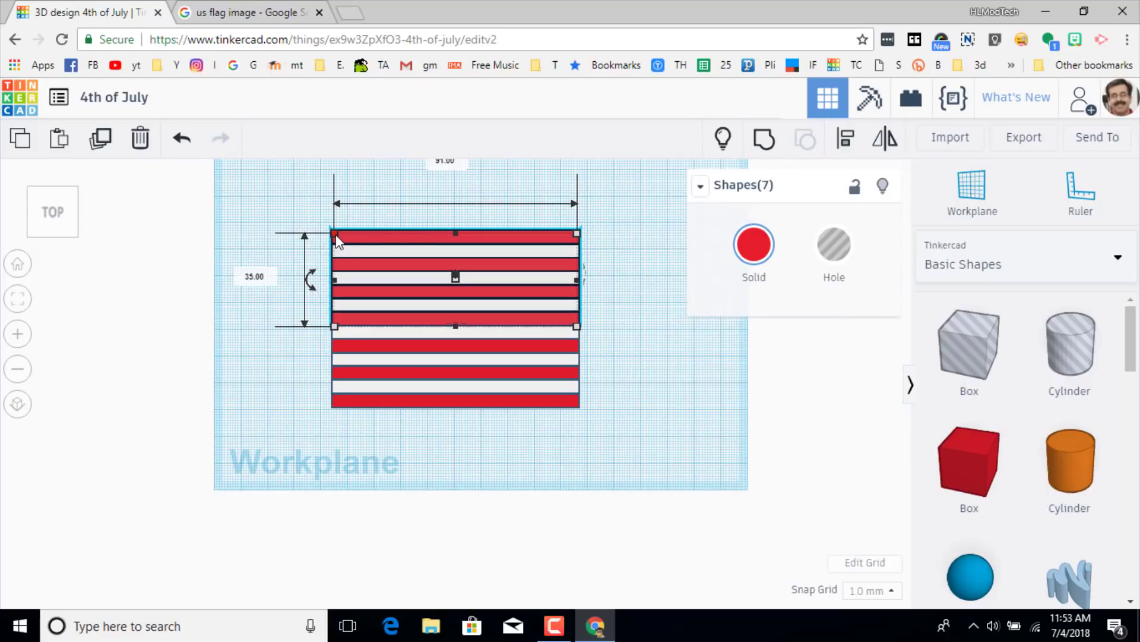
click(457, 163)
text(40)
key(Return)
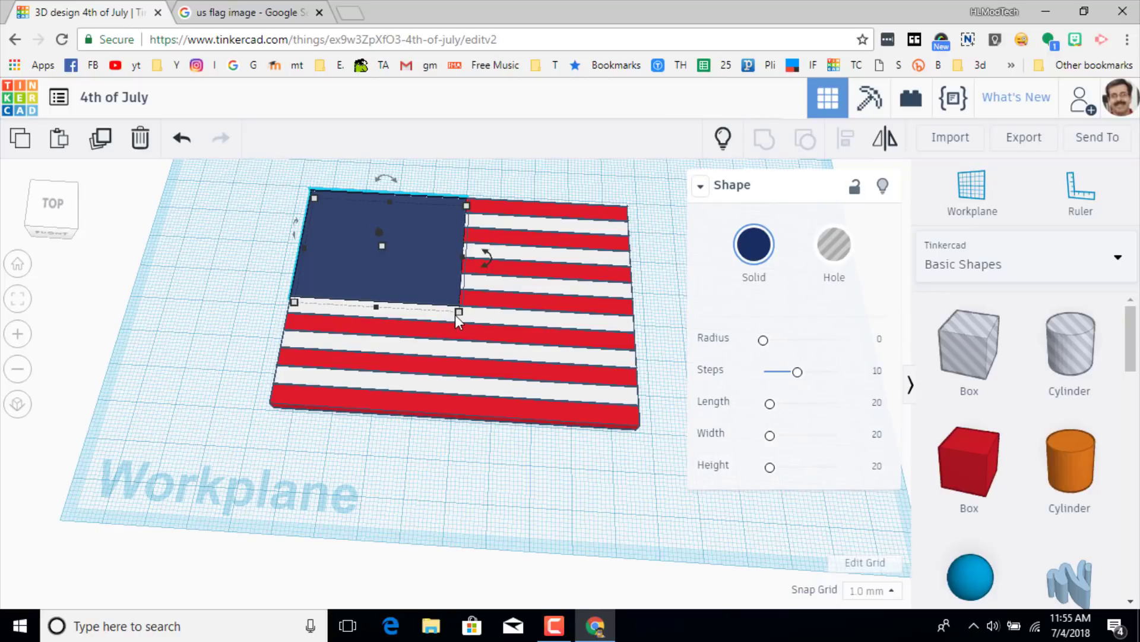
Place a navy blue box about 45 by 35 mm in the top-left gap as the canton
mouse_move(457, 313)
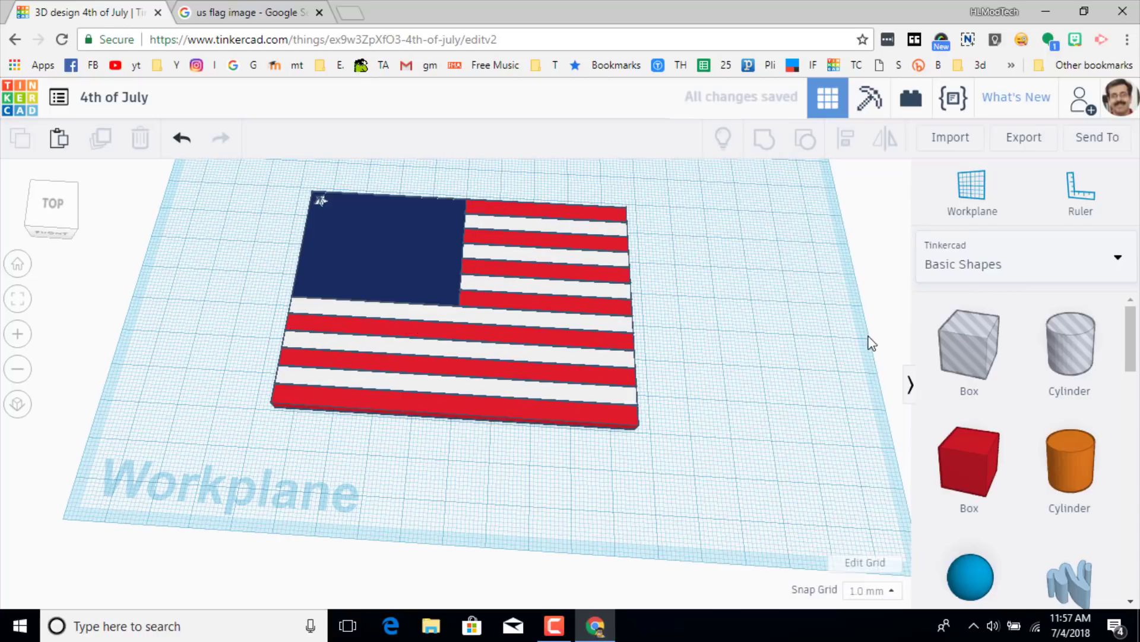
Set the workplane on the flag's top surface and drop a star onto it
scroll(951, 349, down, 12)
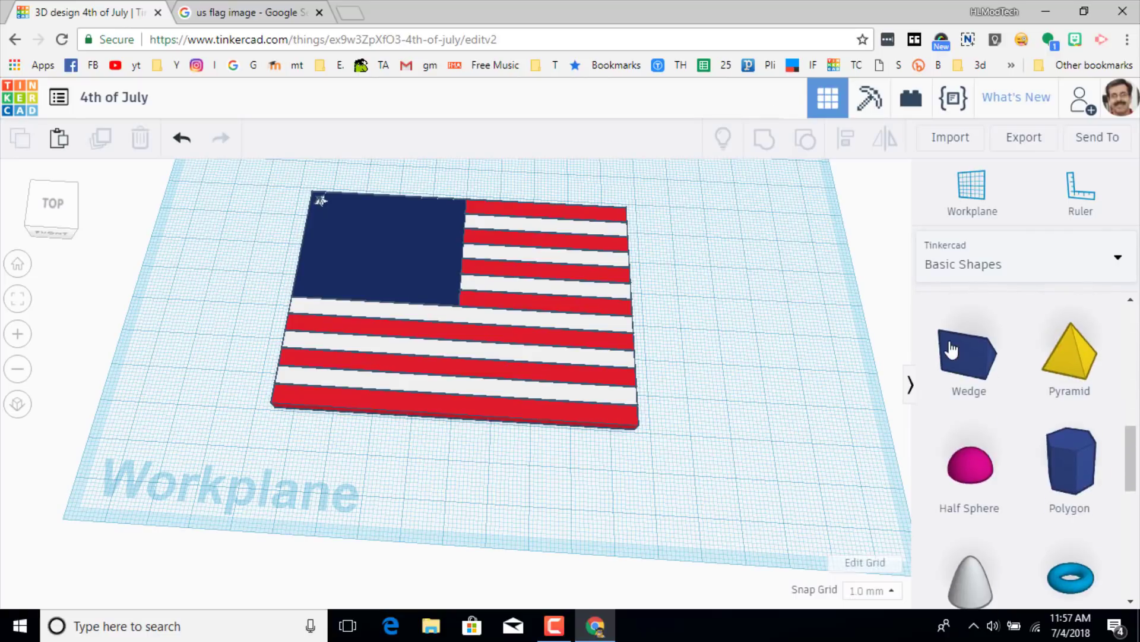
scroll(950, 349, down, 4)
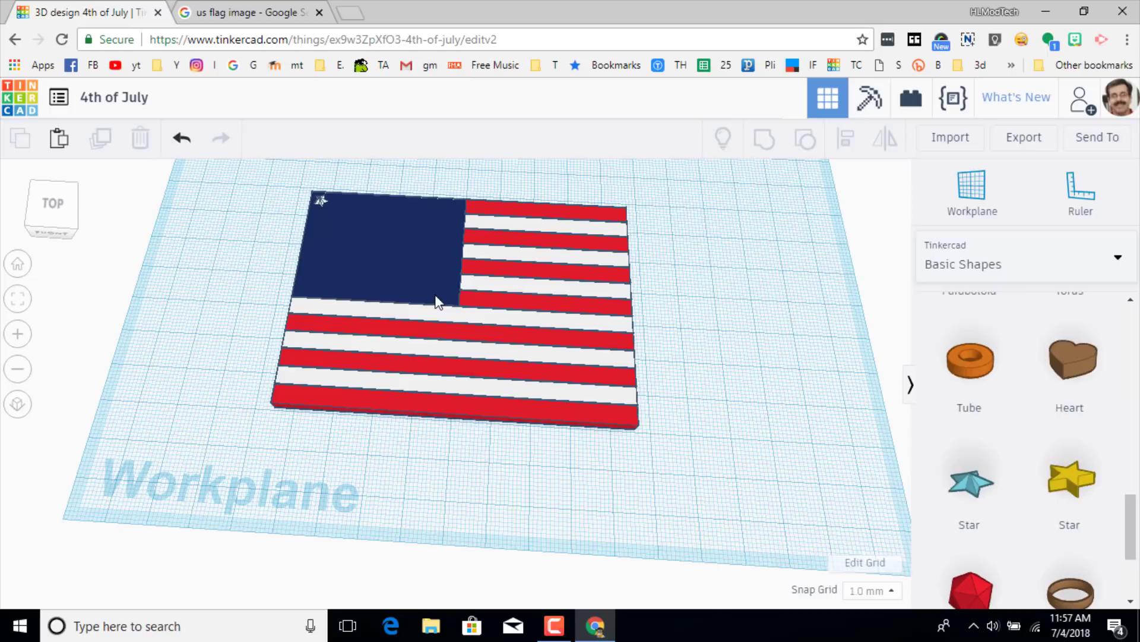
click(402, 263)
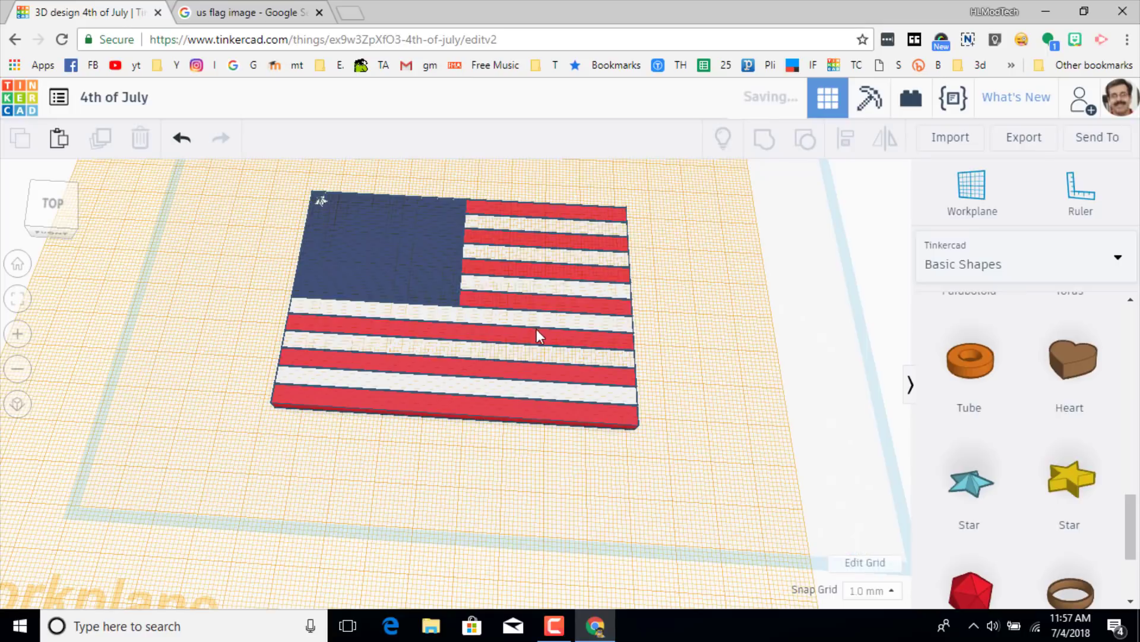
click(969, 483)
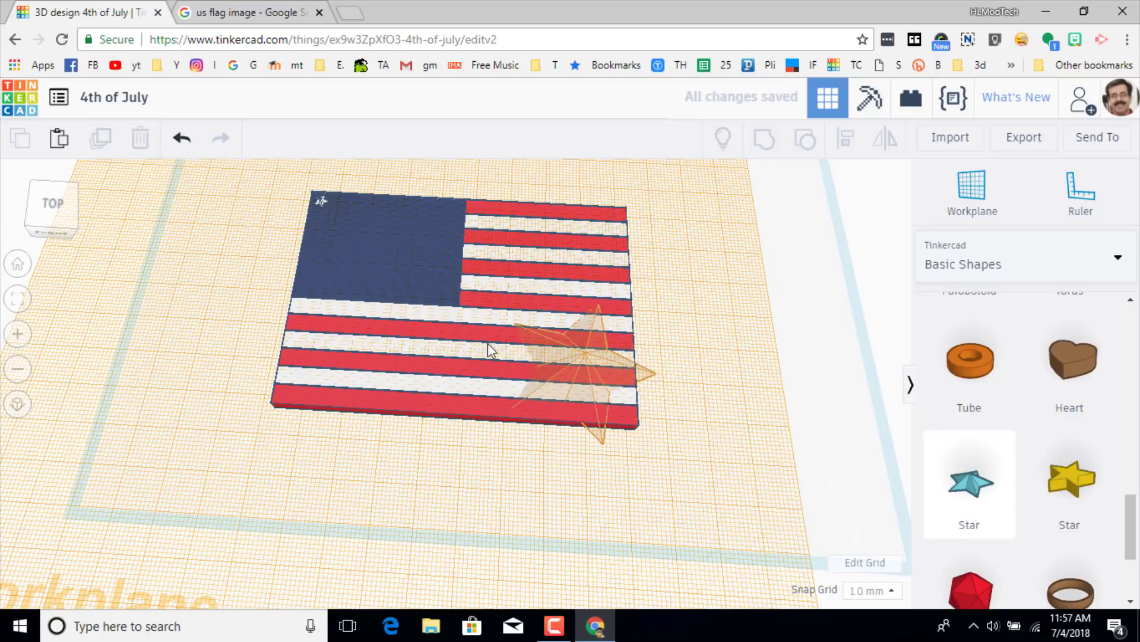
click(424, 302)
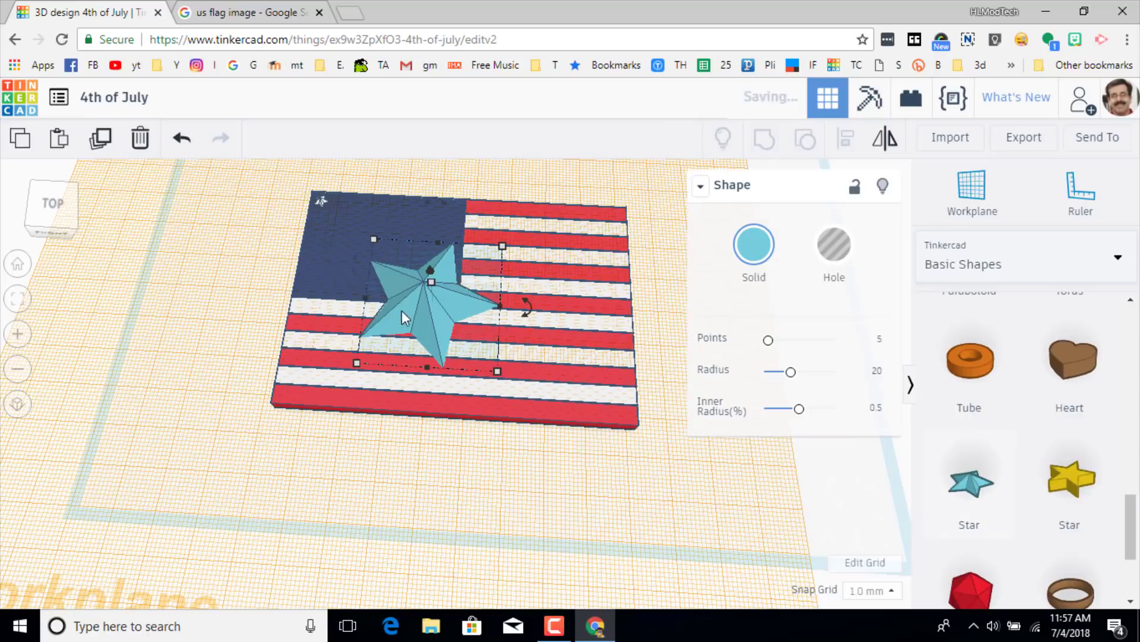
Delete the large star and zoom in on the small radius-2 star in the canton corner
click(319, 201)
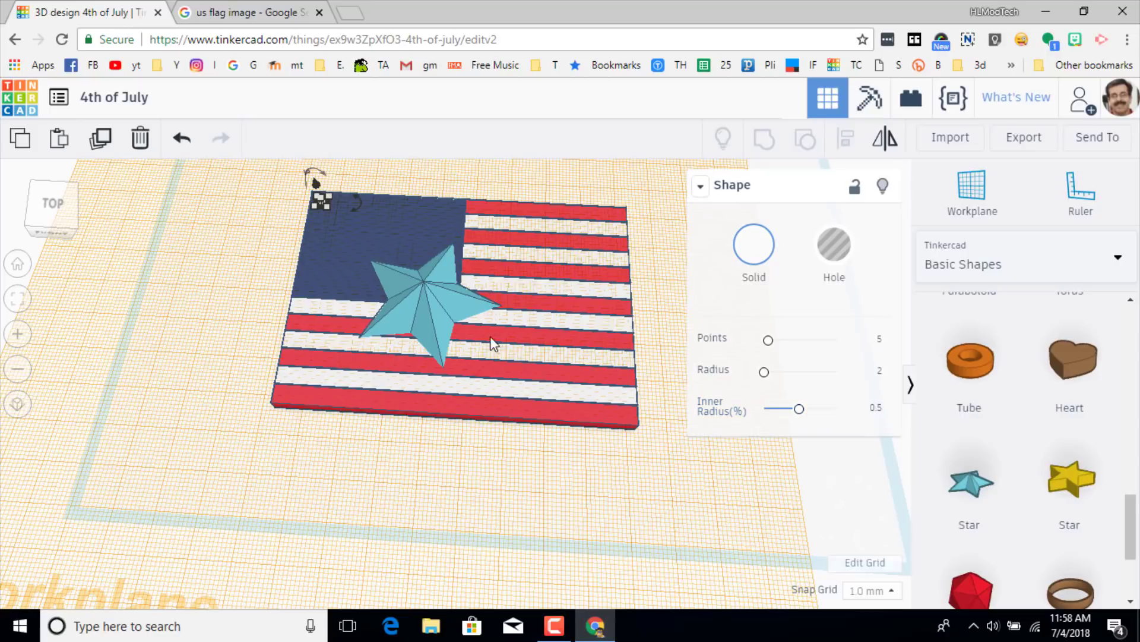
click(450, 314)
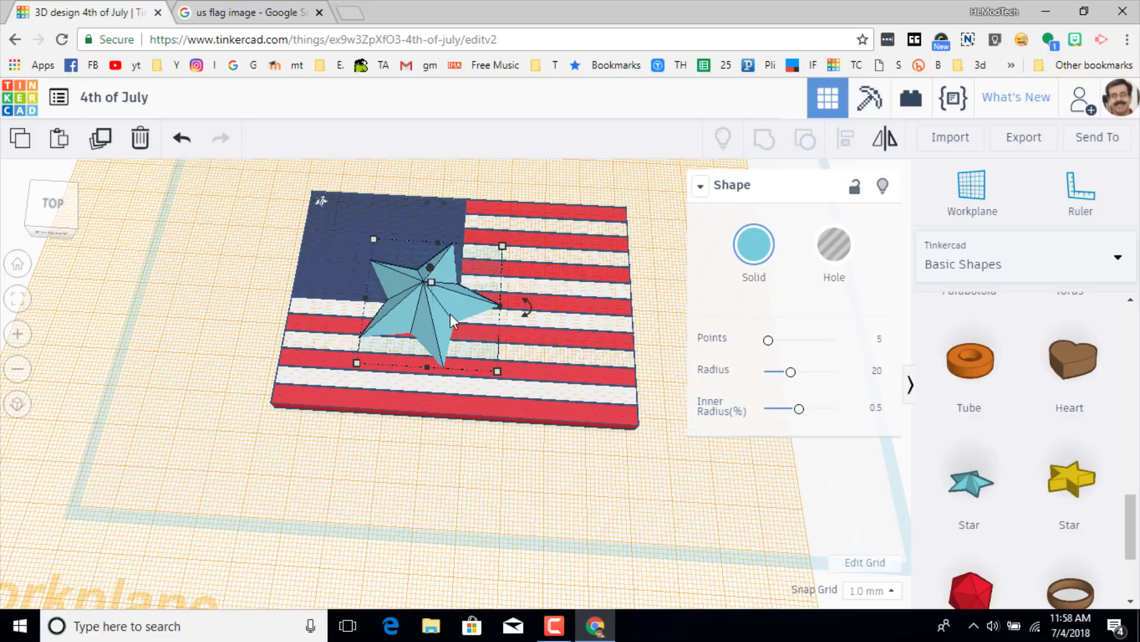
key(Delete)
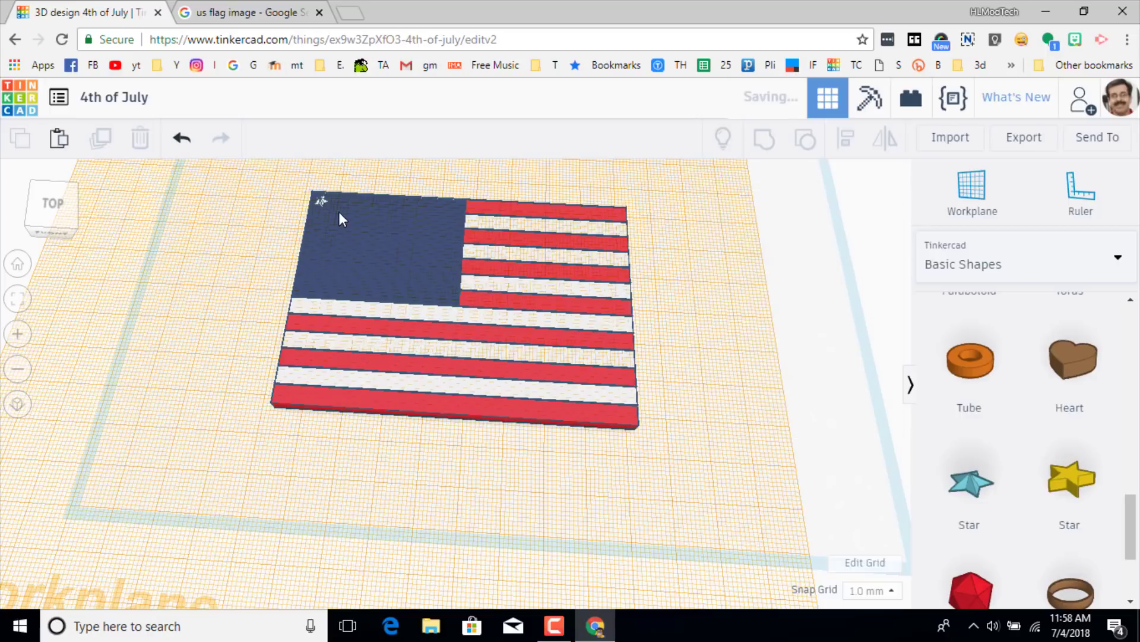
click(321, 202)
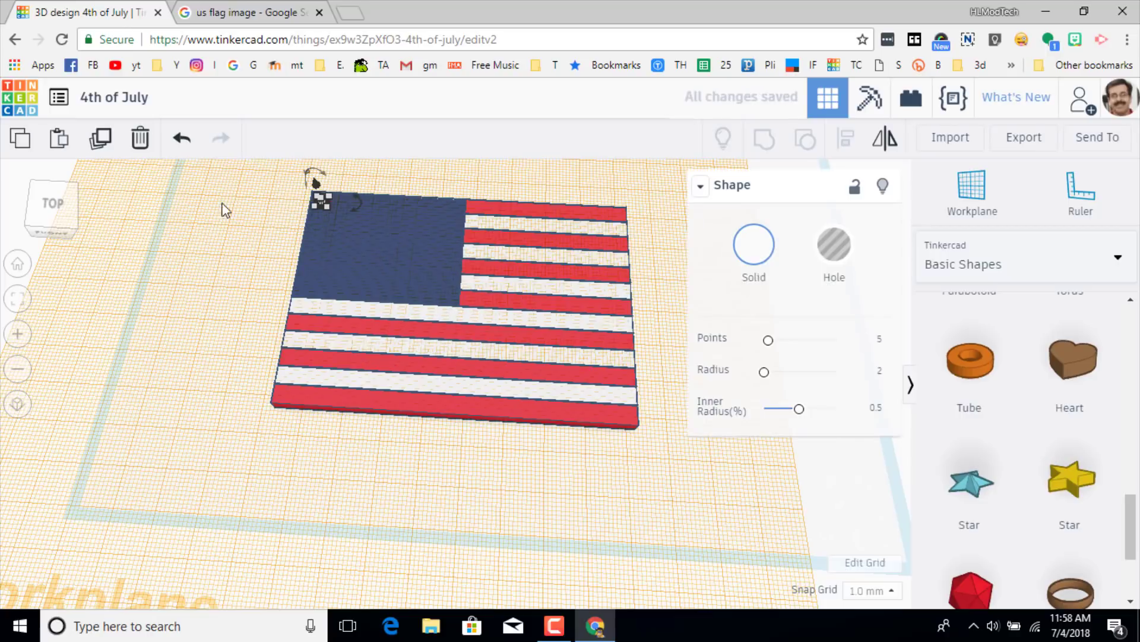
click(19, 300)
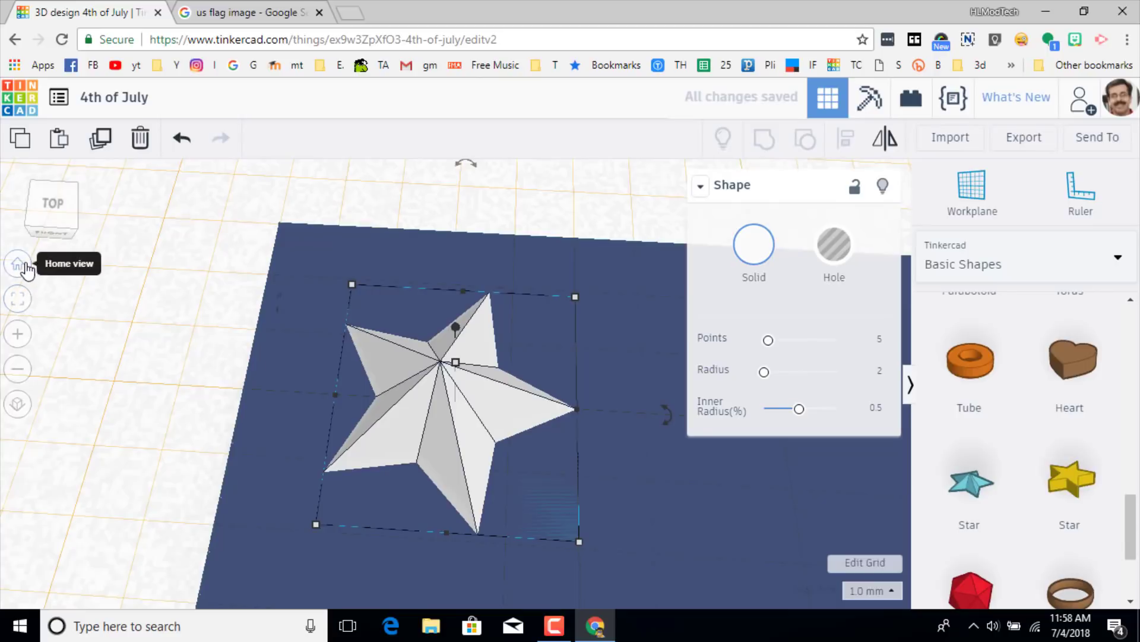
In top view, nudge the star left and paste a copy three steps to its right
click(51, 208)
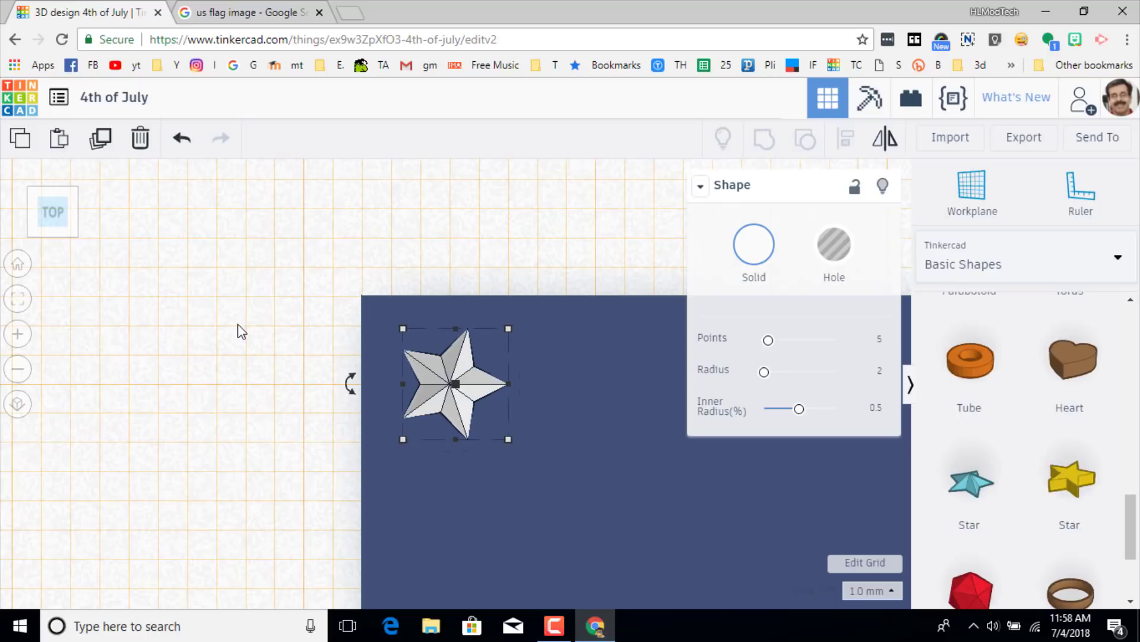
key(Left)
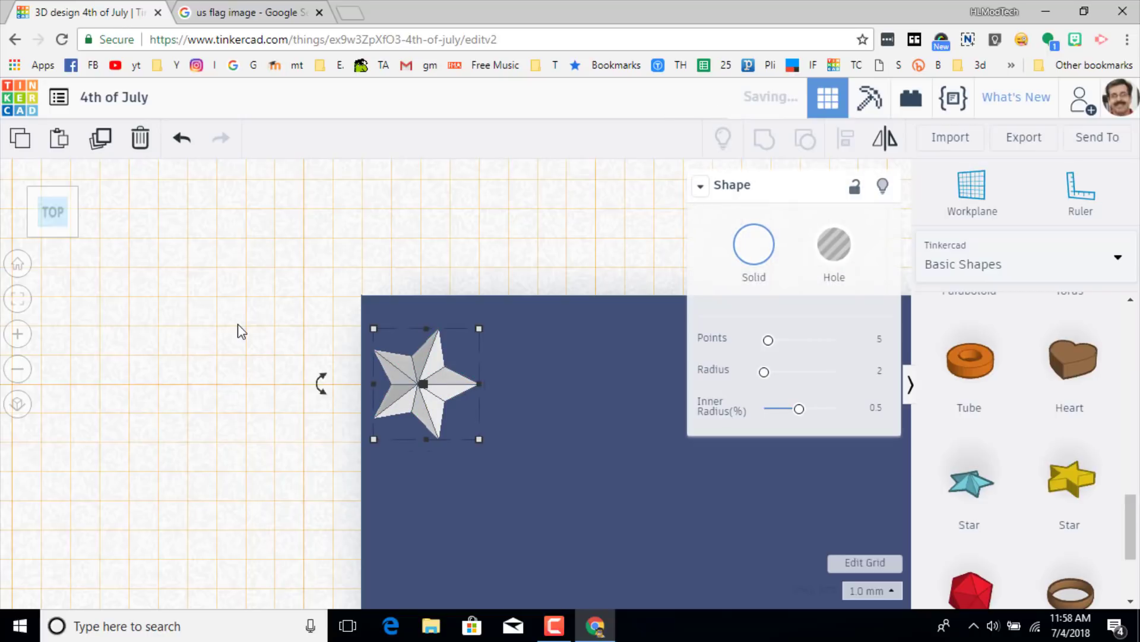
key(ctrl+v)
key(Right)
key(Right)
key(Right)
key(Right)
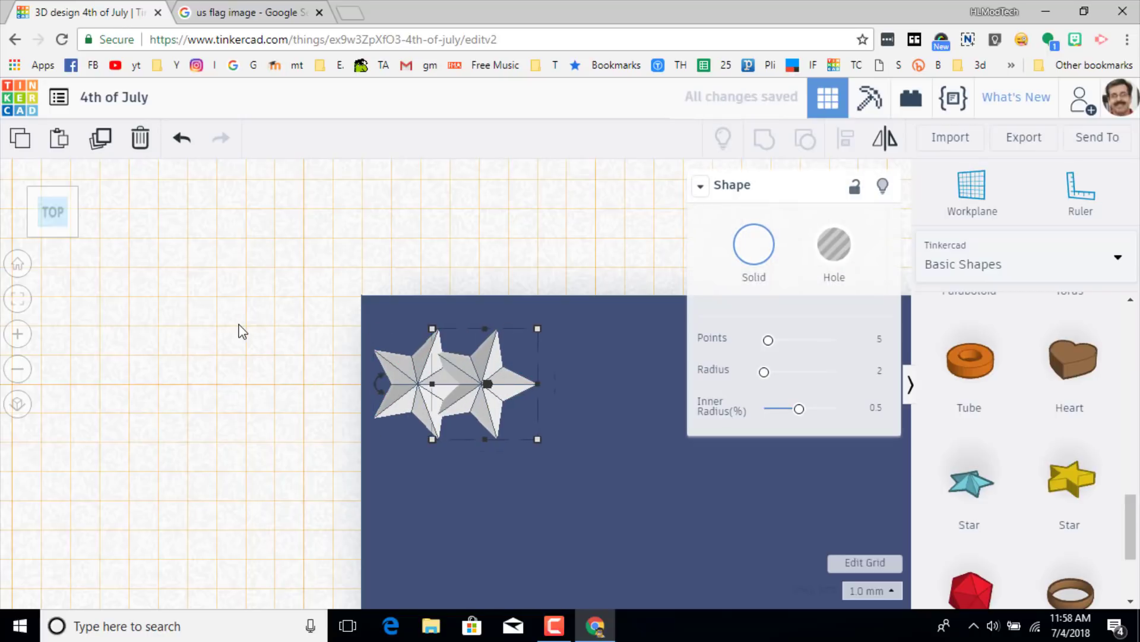
key(Right)
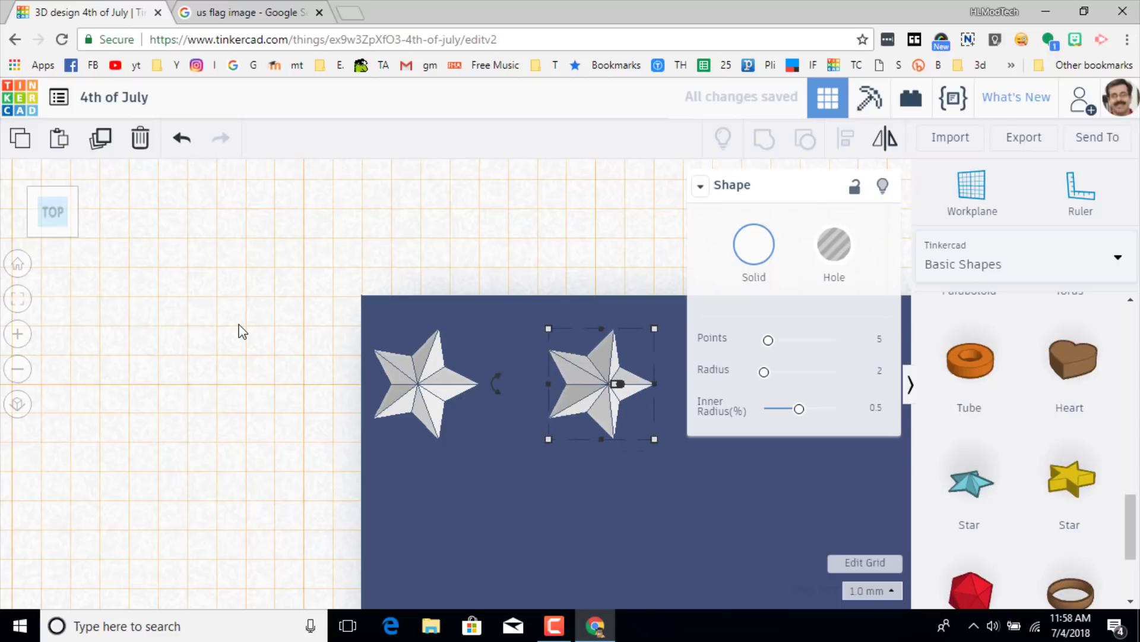
key(Right)
key(Right)
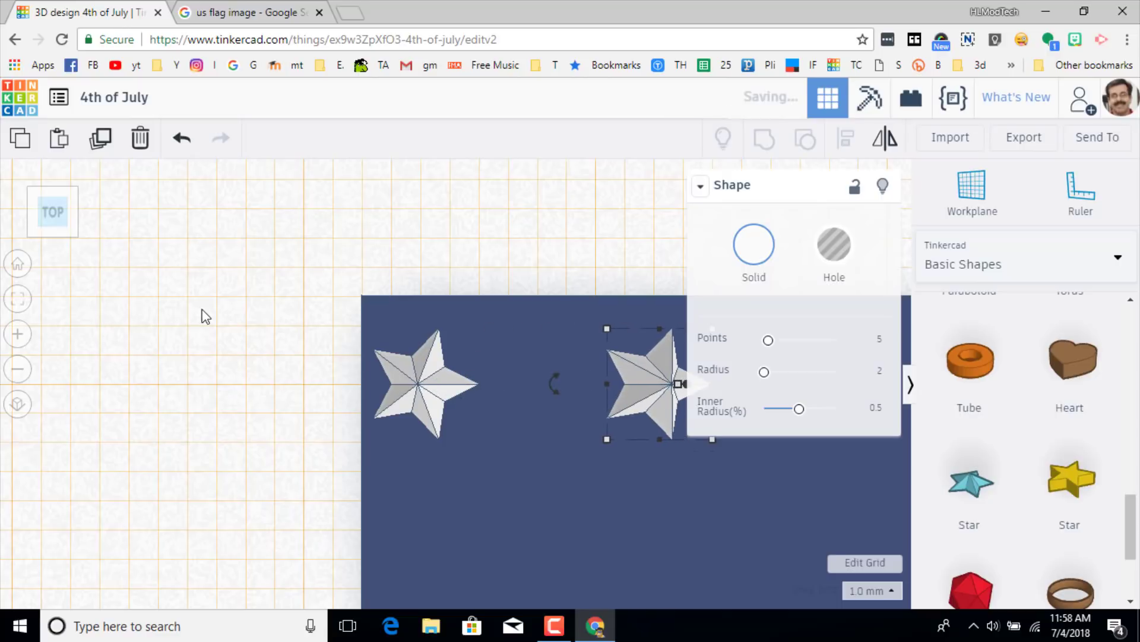
scroll(90, 392, down, 2)
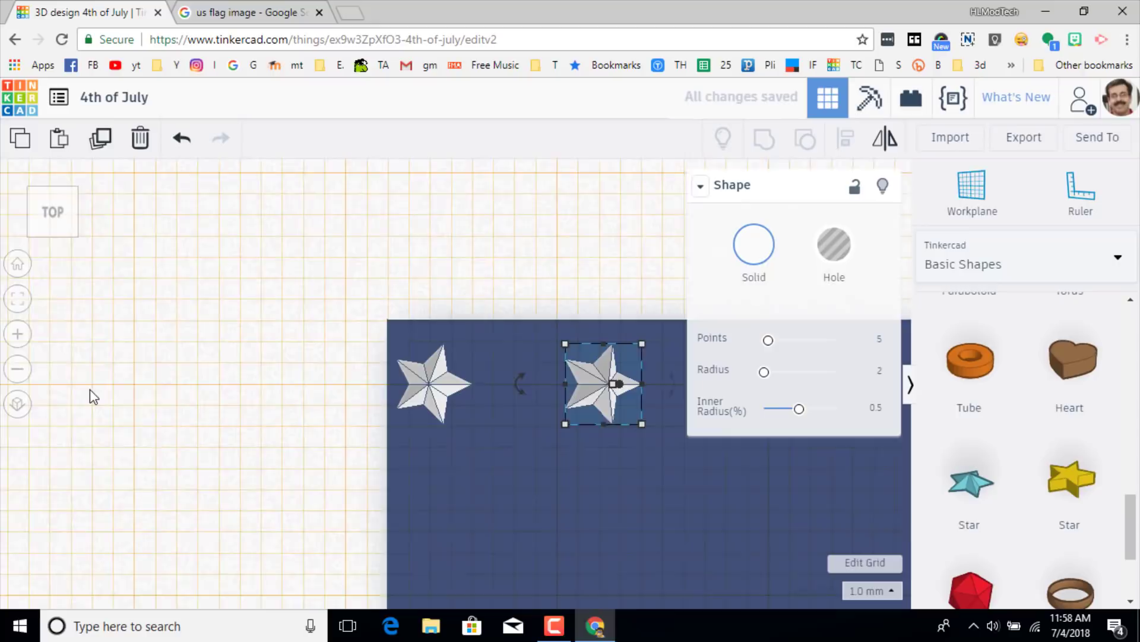
scroll(90, 390, down, 4)
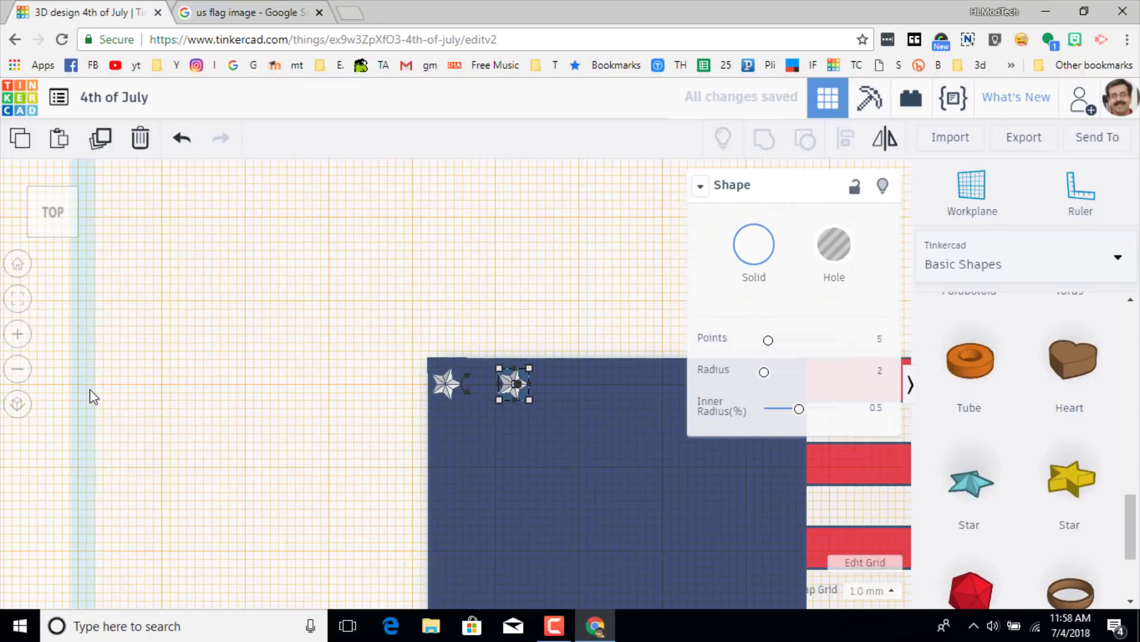
scroll(91, 390, down, 2)
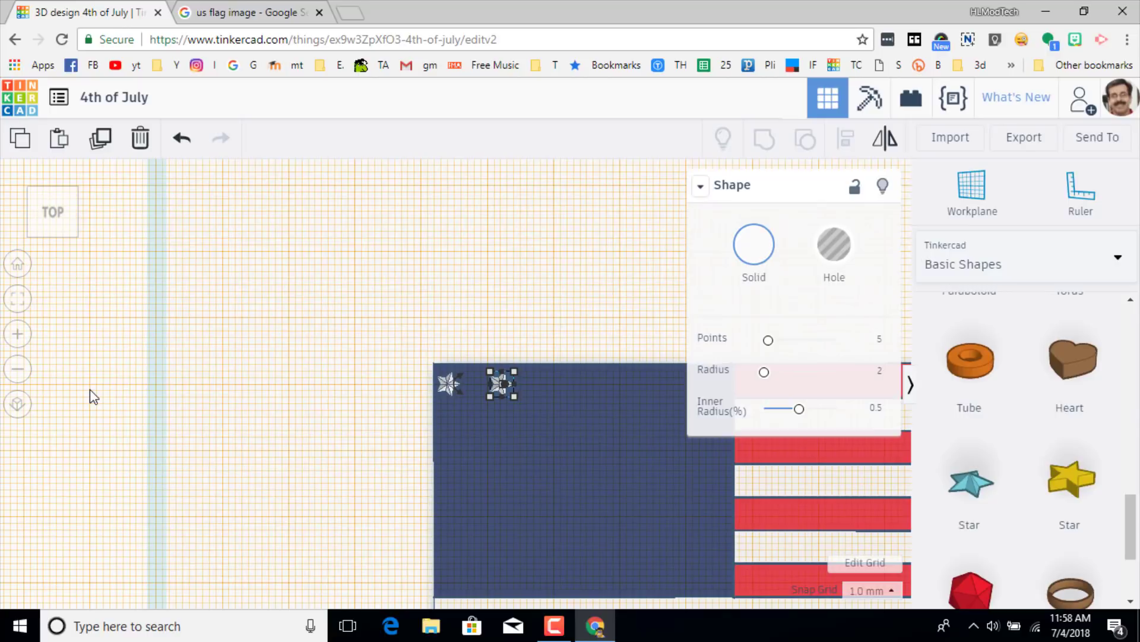
Duplicate at the same spacing to complete a row of six stars
key(ctrl+d)
key(ctrl+d)
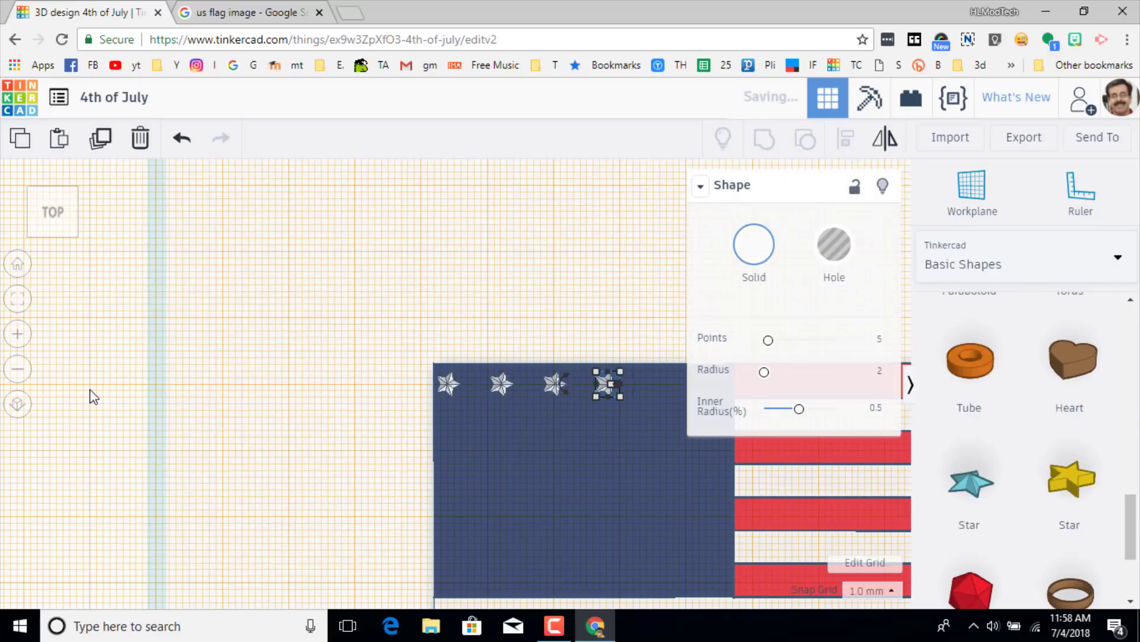
key(ctrl+d)
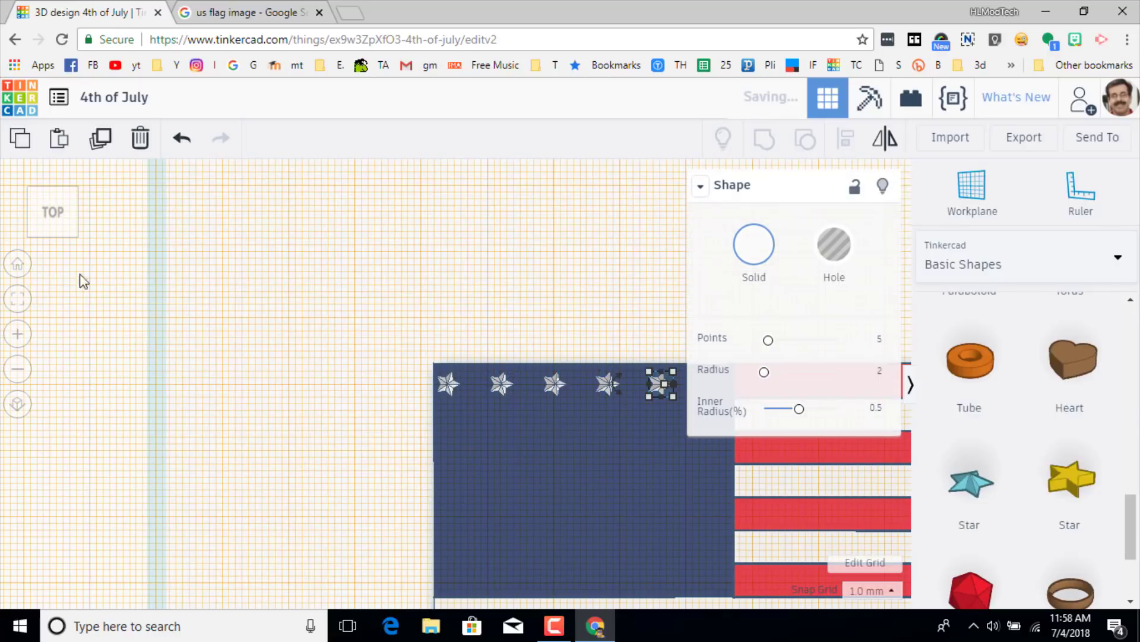
click(701, 186)
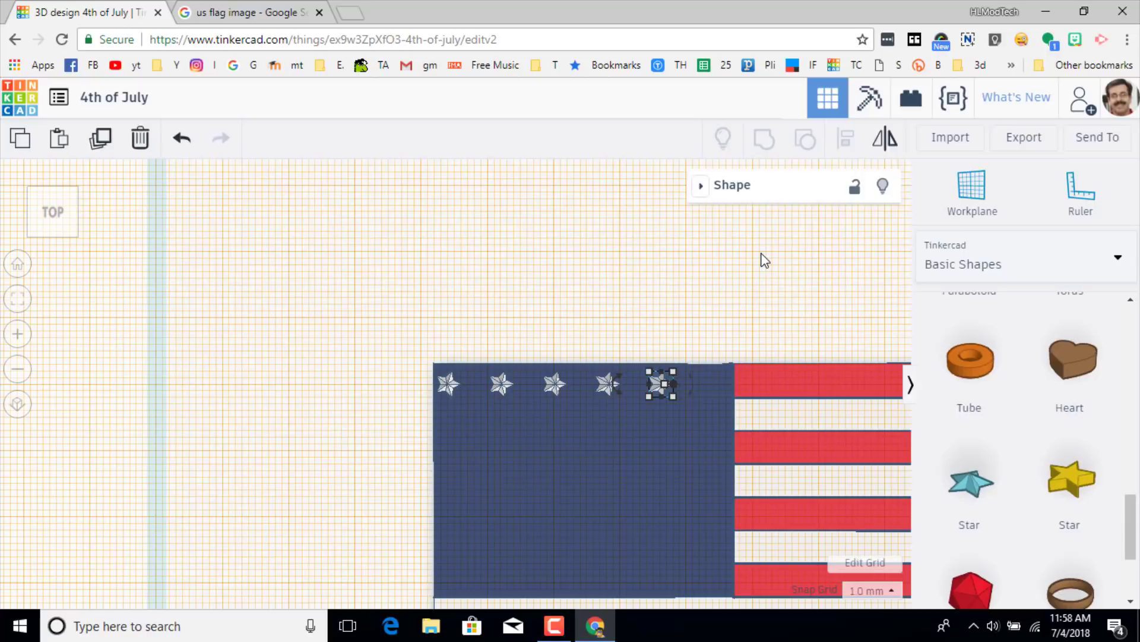
key(ctrl+d)
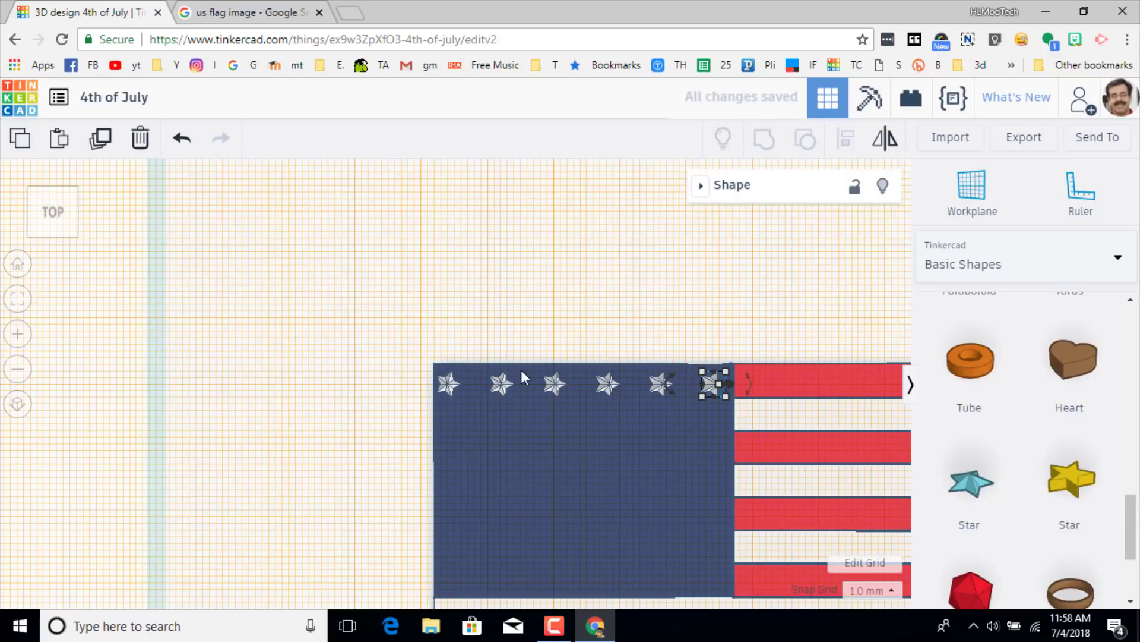
Copy the star row and shift it down and left into a staggered second row
drag(398, 342, 712, 426)
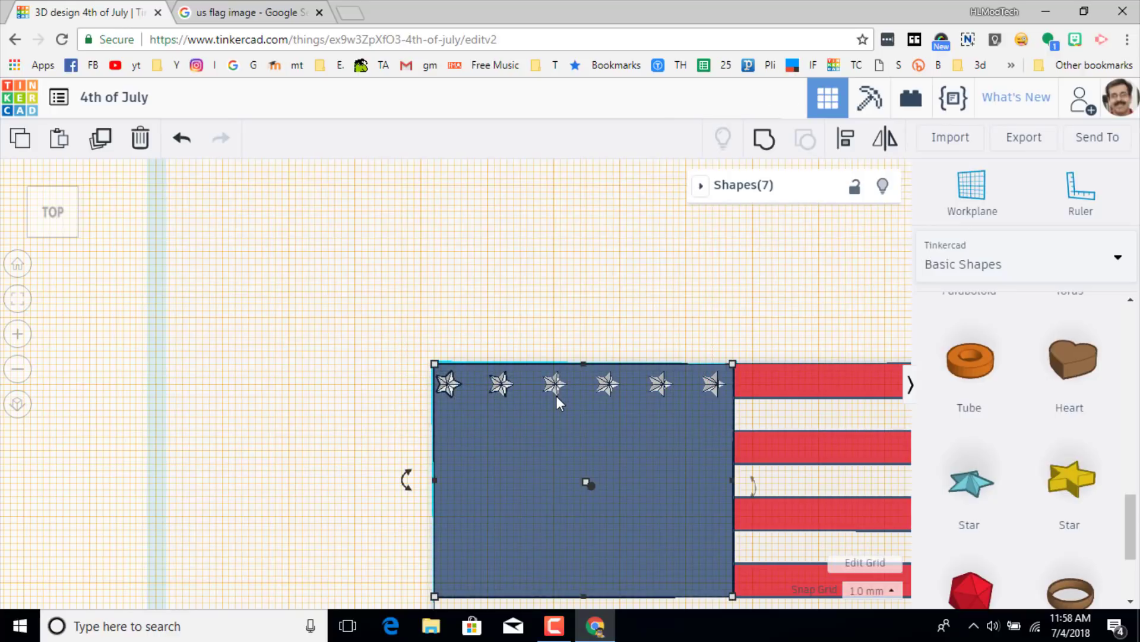
shift+click(522, 440)
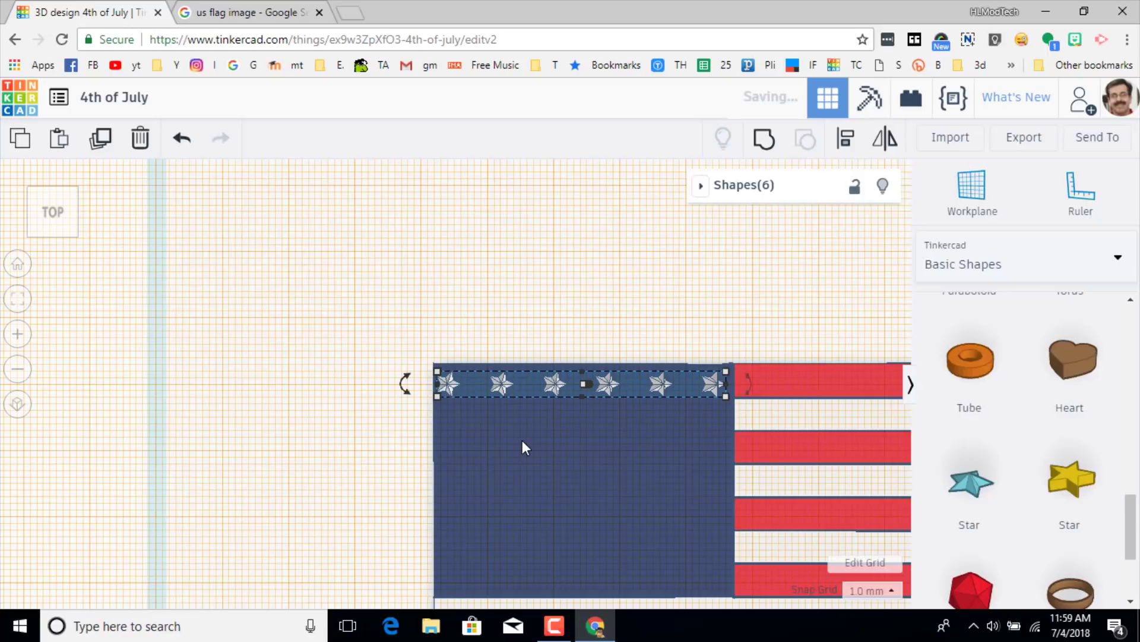
key(ctrl+d)
key(Down)
key(Down)
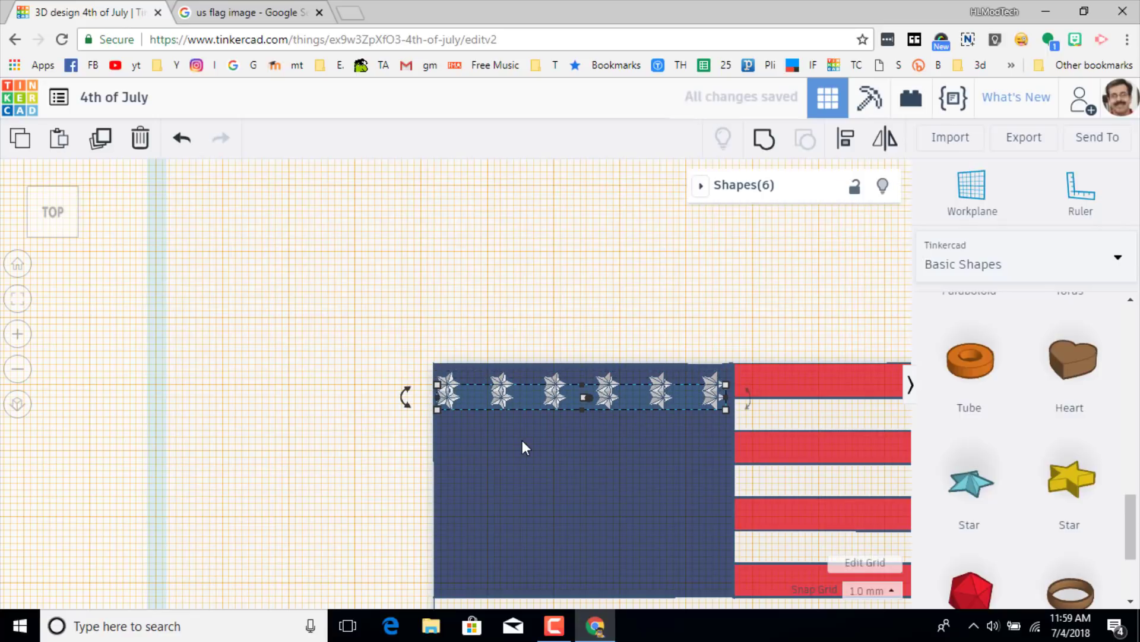
key(Down)
key(Down)
key(Down)
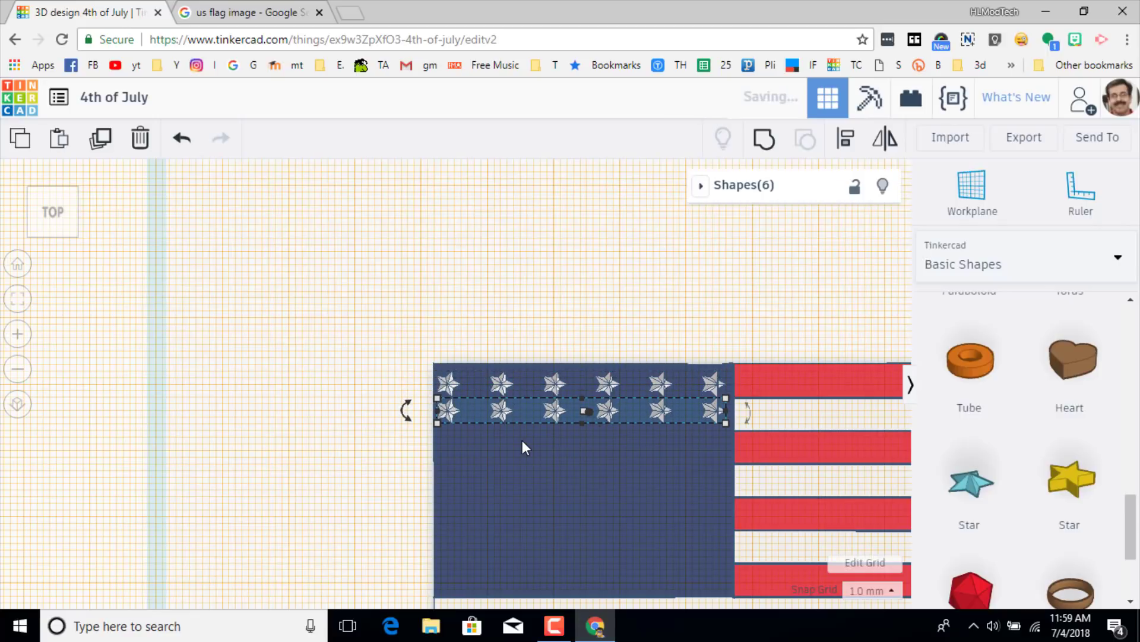
key(Left)
key(Left)
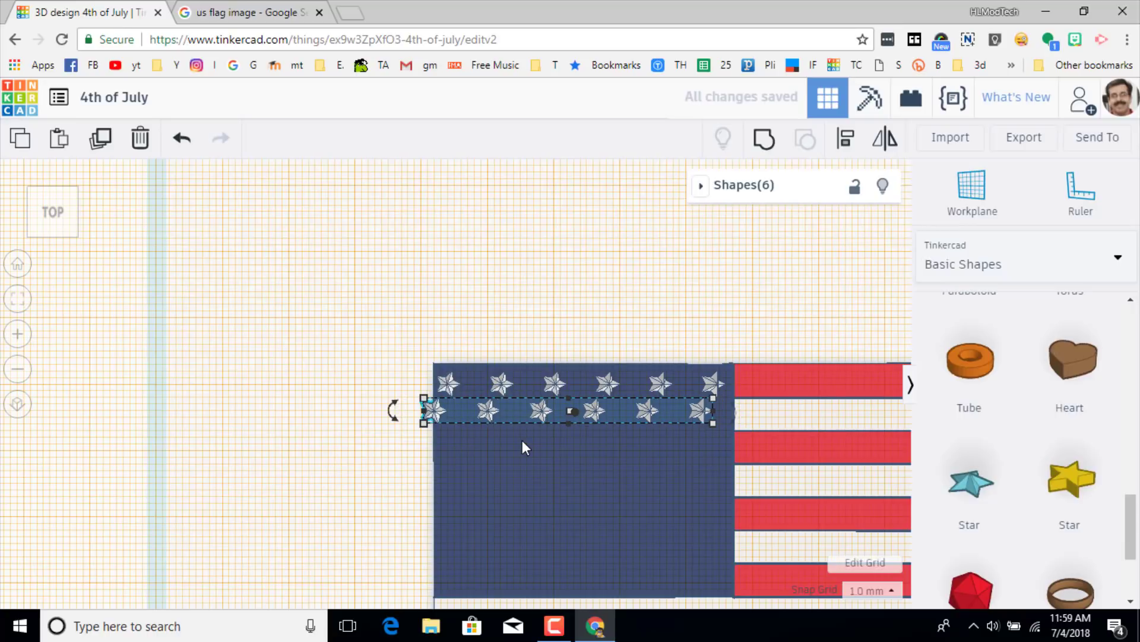
key(Left)
key(Left)
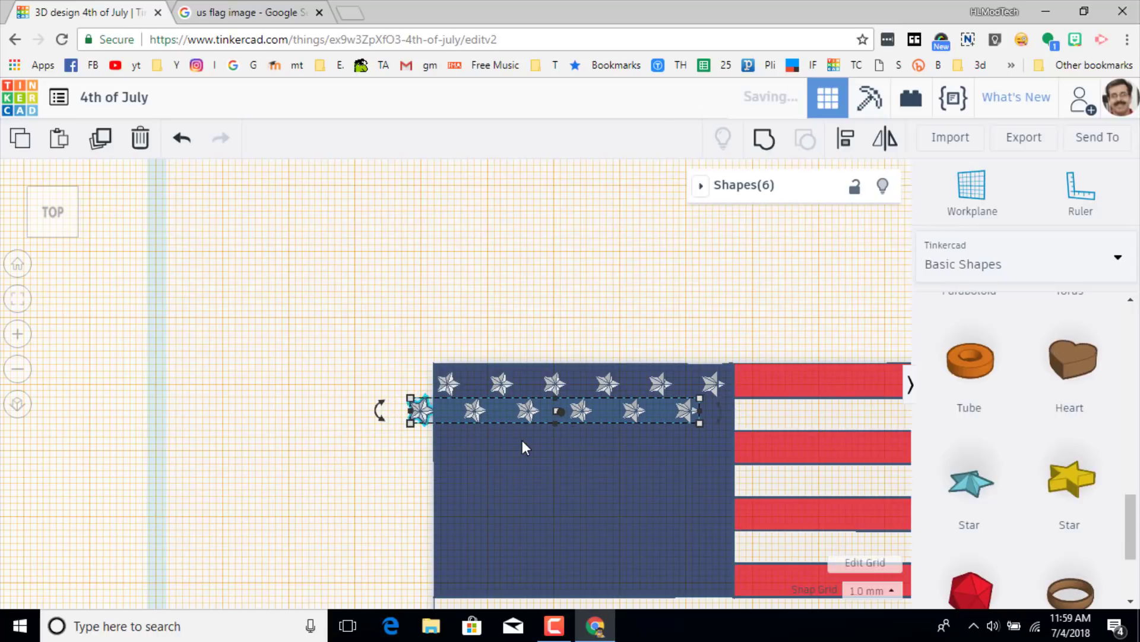
key(Up)
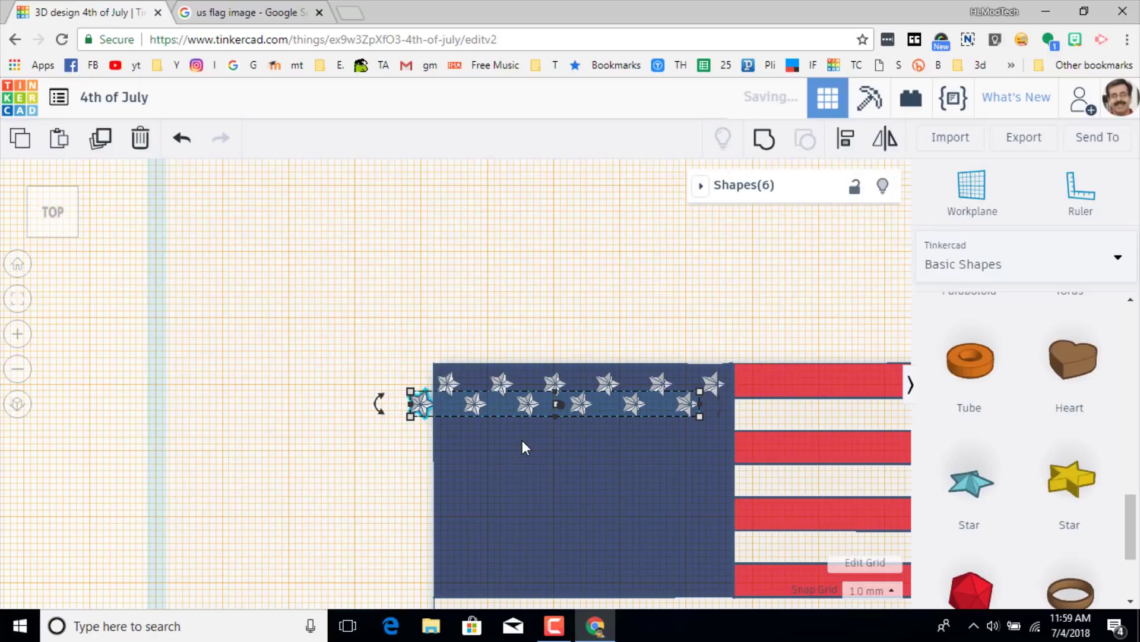
key(Down)
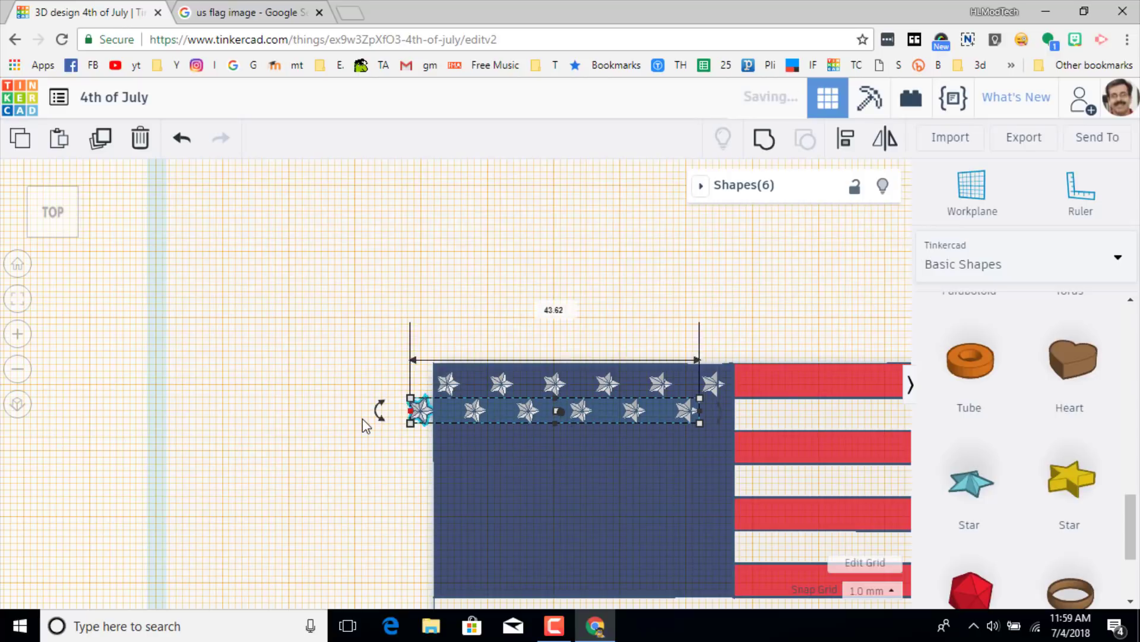
click(424, 412)
click(423, 410)
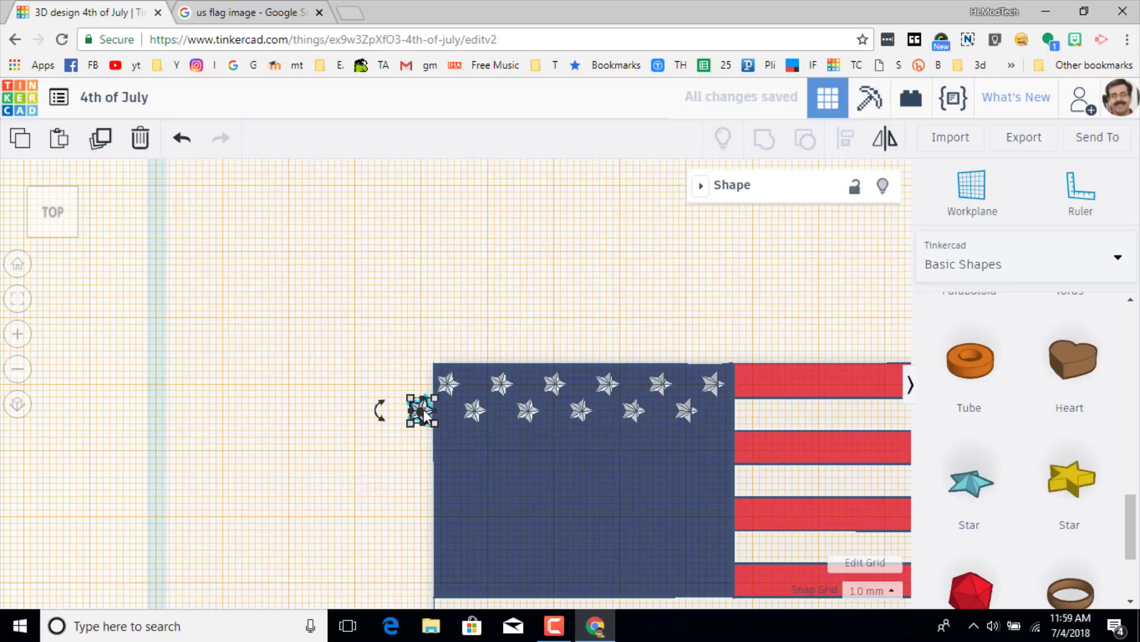
Delete the stray star and copy the two star rows down the canton
key(Delete)
drag(387, 348, 715, 432)
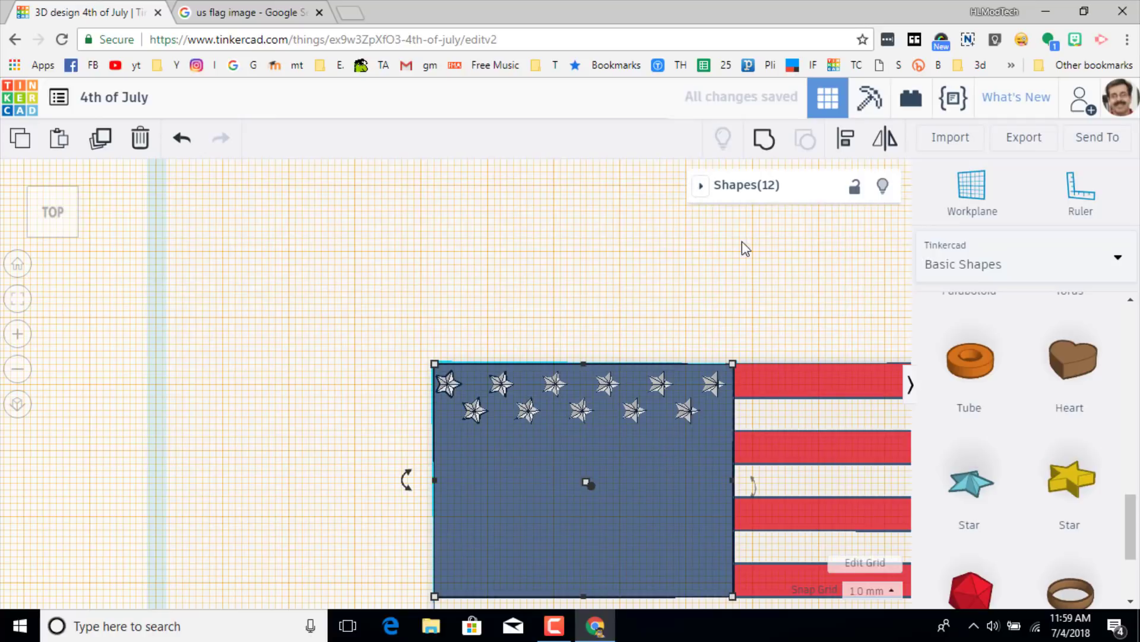
shift+click(537, 464)
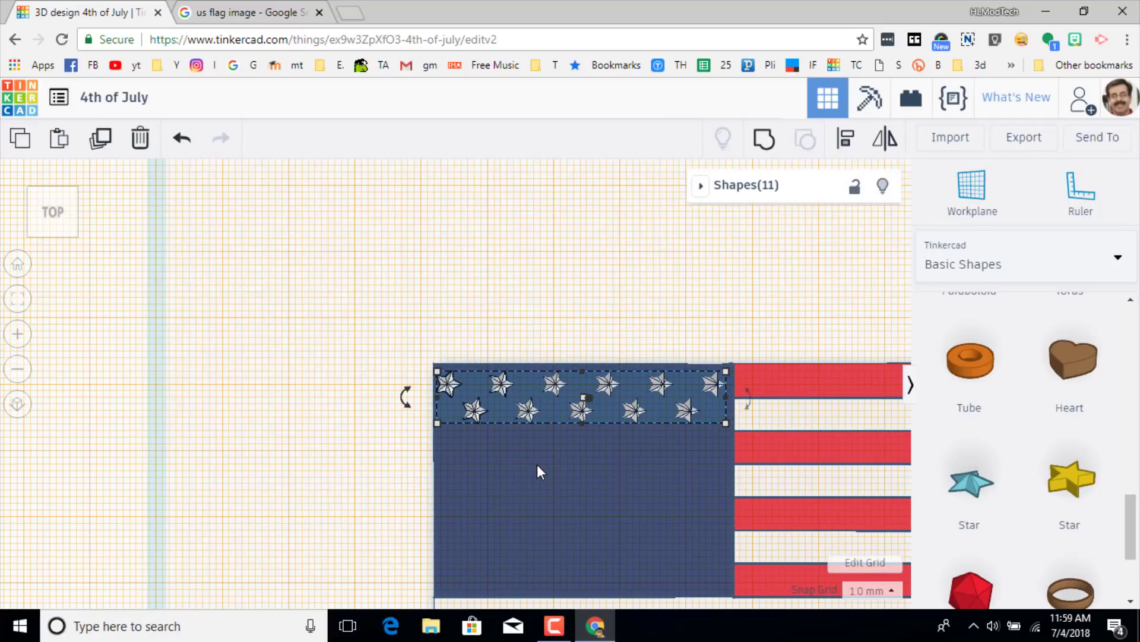
key(ctrl+d)
key(Down)
key(Down)
key(Down)
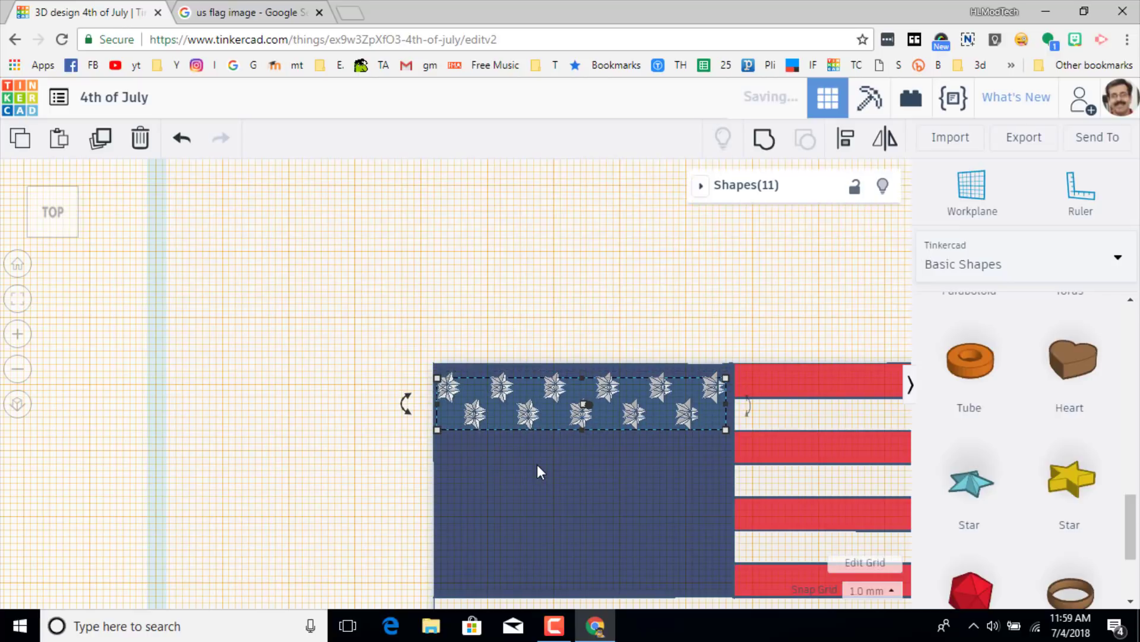
key(Down)
key(Down)
key(Down)
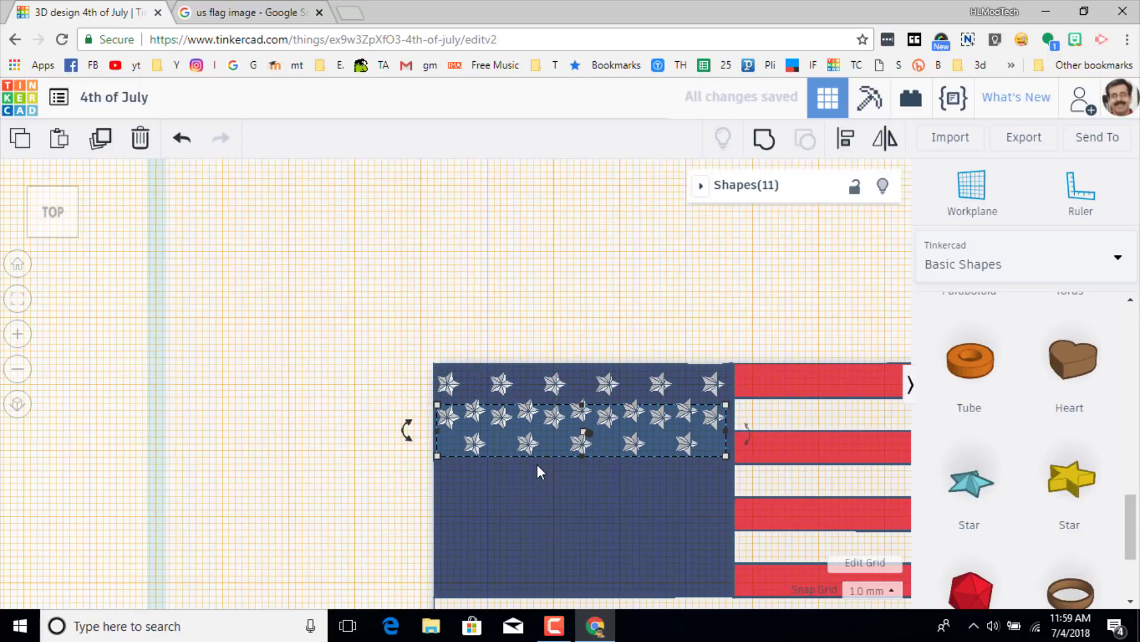
key(Down)
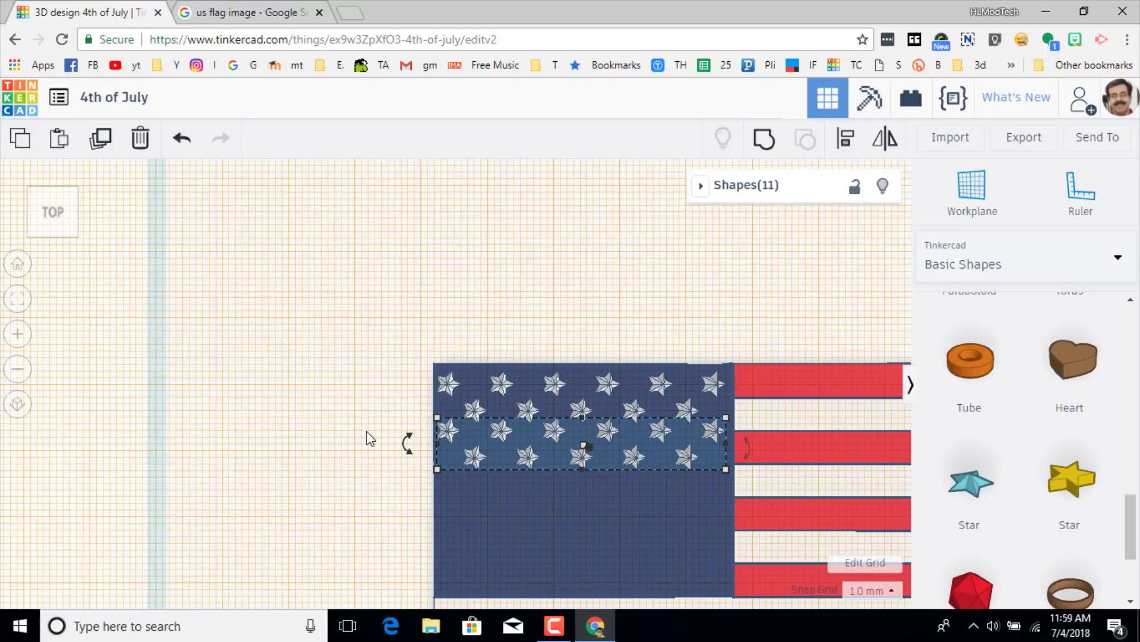
Add two more lower copies of the star rows and zoom out to see the flag
key(shift+Down)
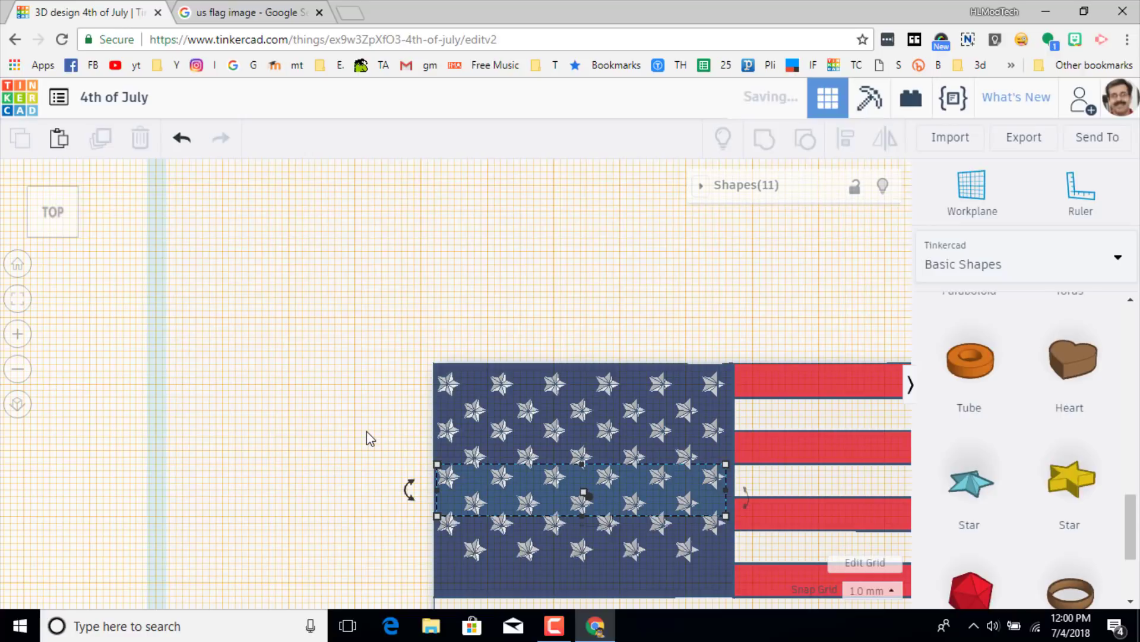
key(shift+Down)
key(shift+Down)
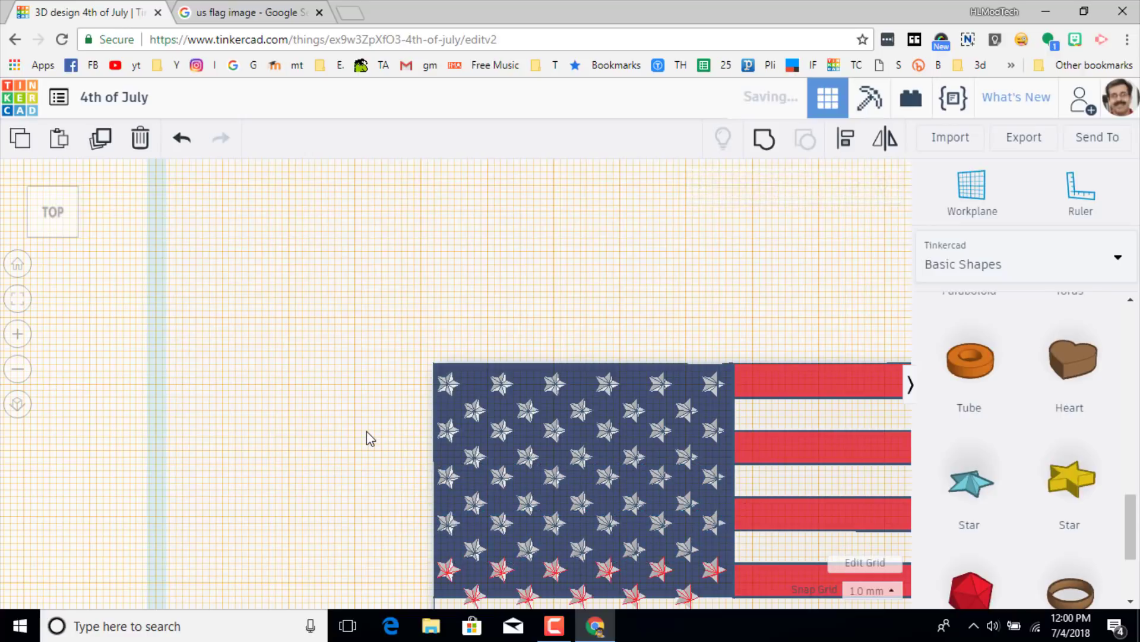
key(minus)
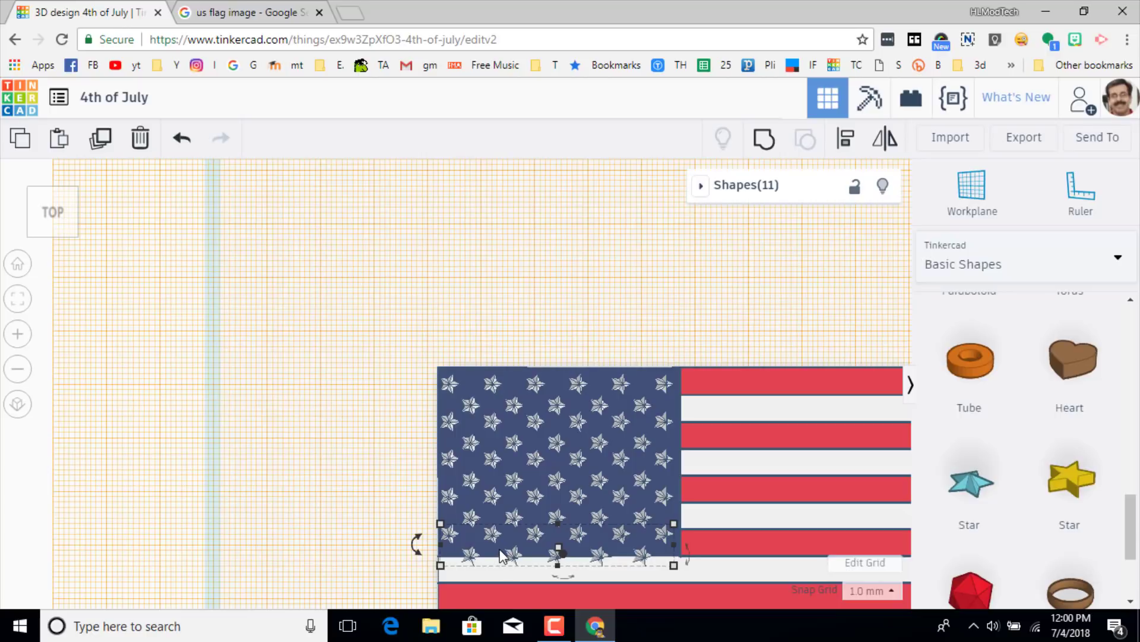
Remove the extra star rows and nudge the second row up slightly
key(Delete)
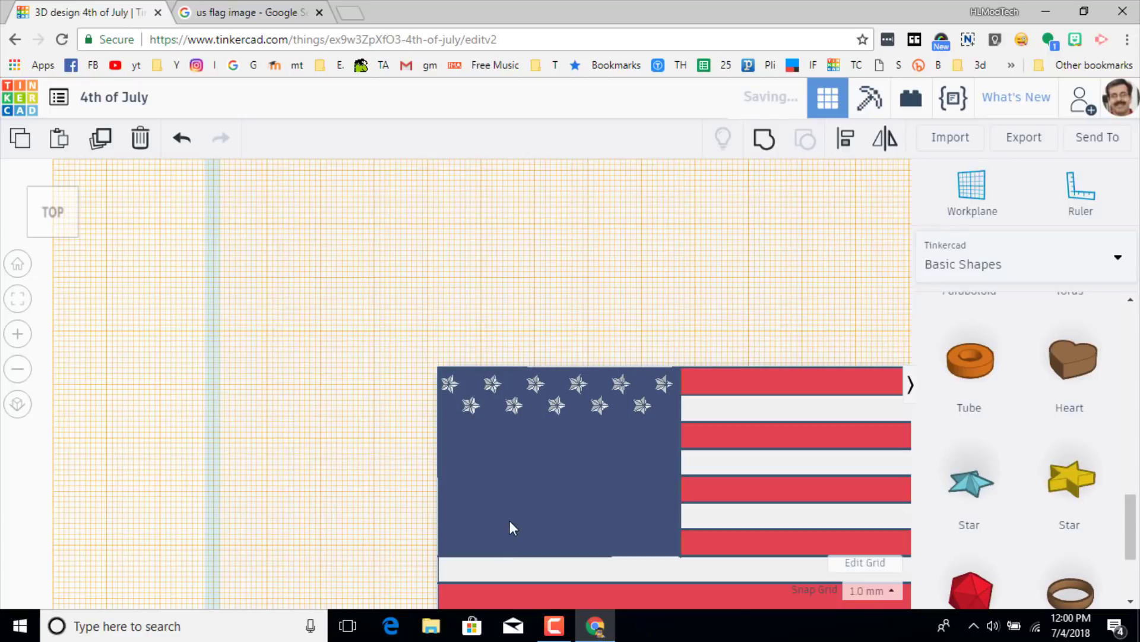
key(ctrl+z)
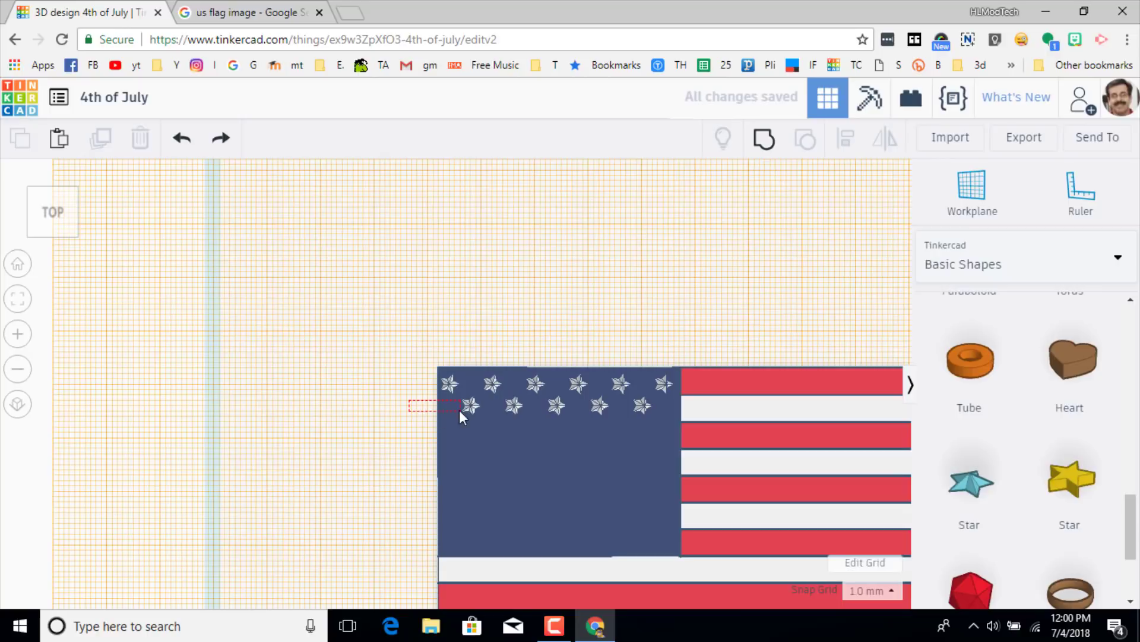
drag(460, 413, 572, 447)
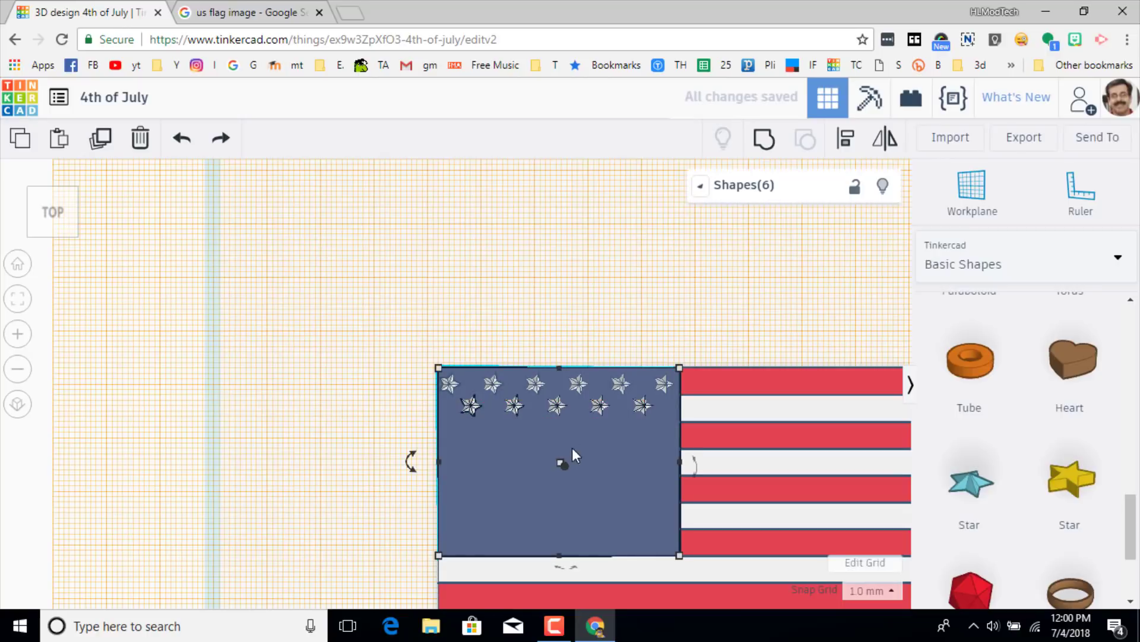
shift+click(501, 462)
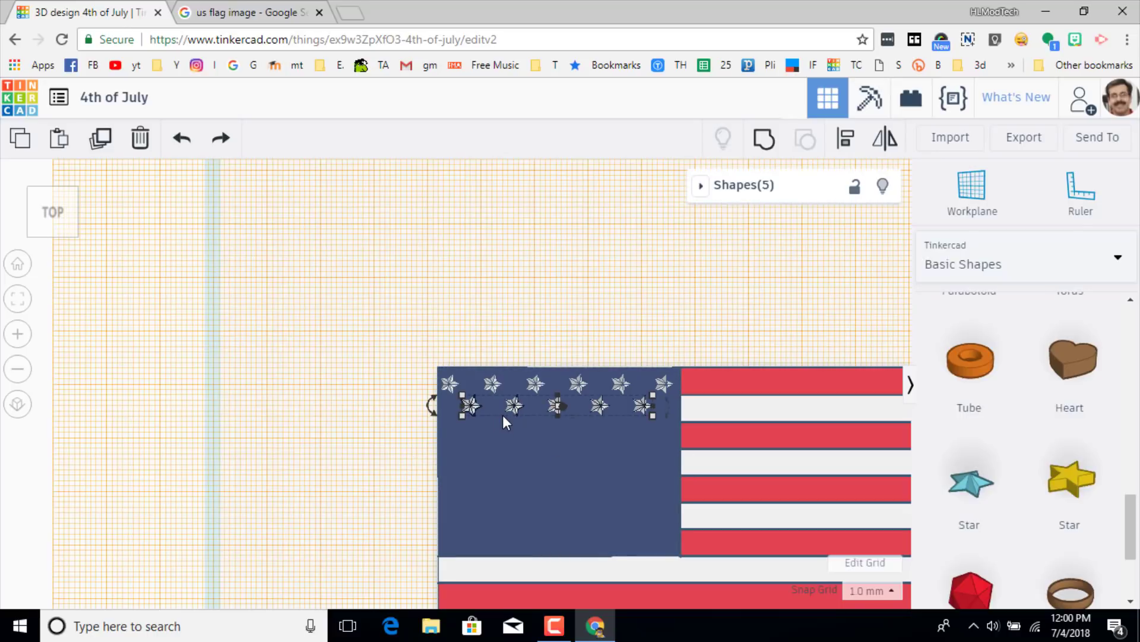
key(Up)
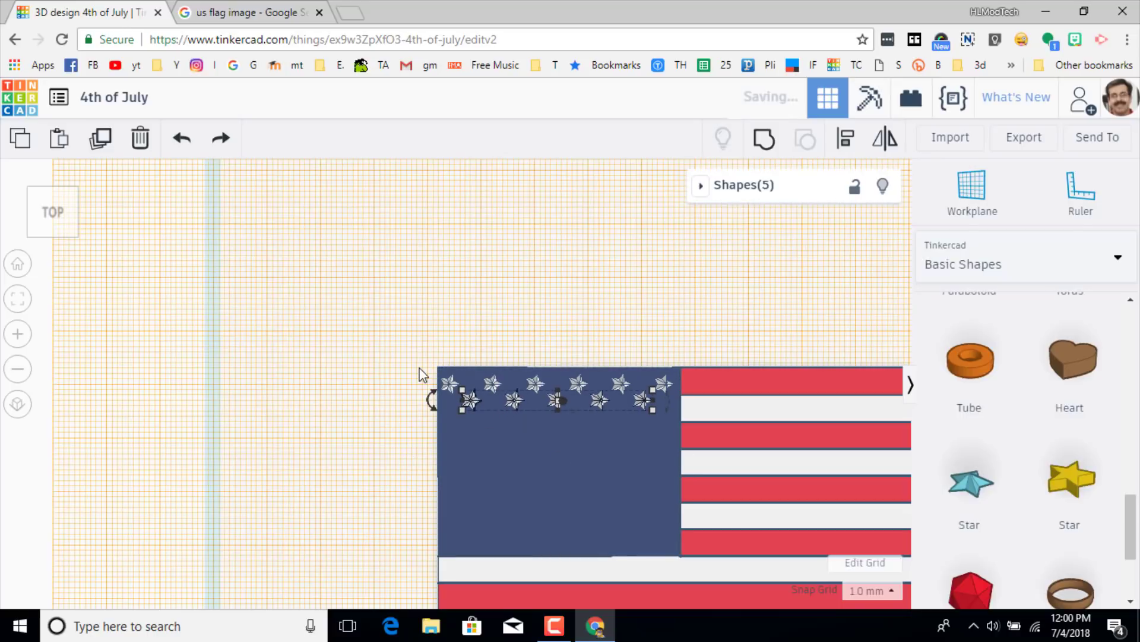
Copy both star rows repeatedly down the canton to fill it to its bottom edge
drag(413, 355, 639, 421)
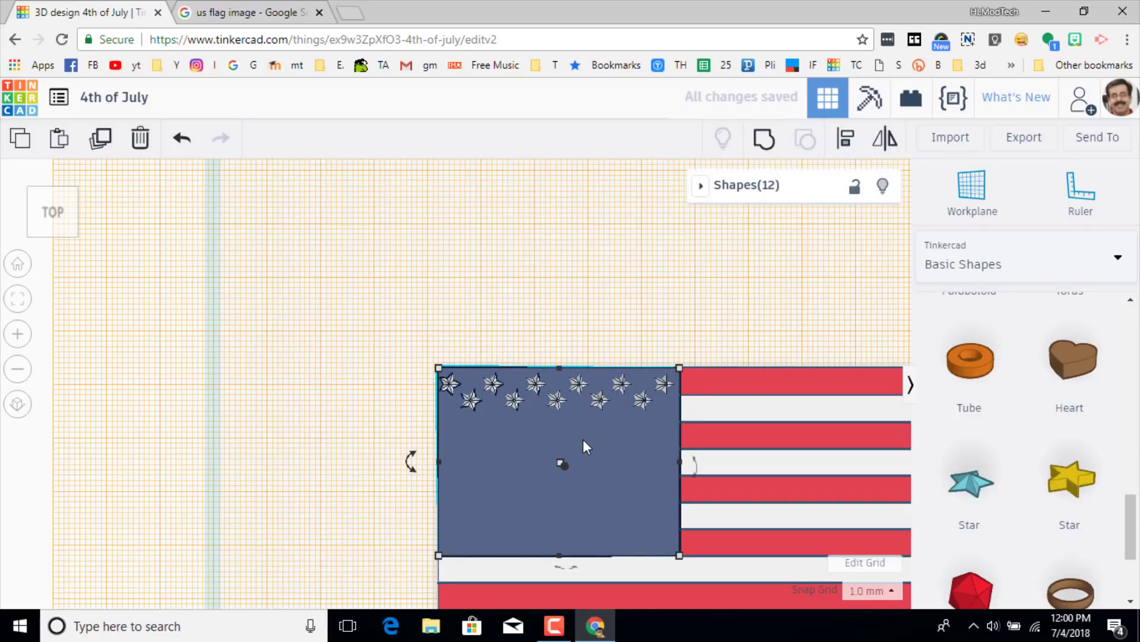
shift+click(518, 454)
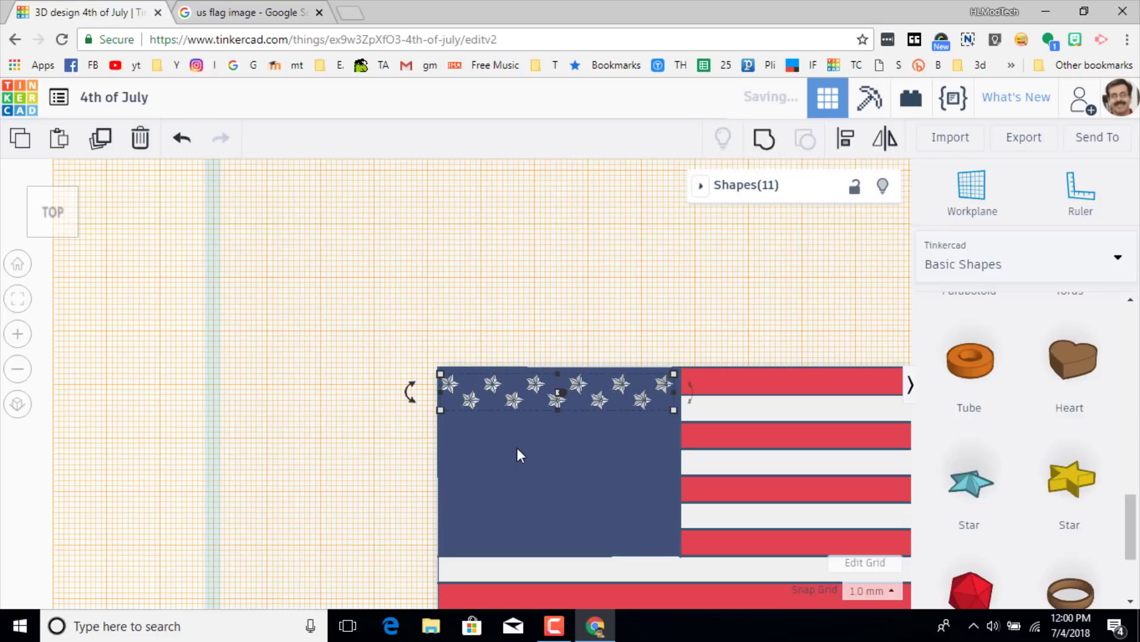
key(Down)
key(Down)
key(Down)
key(Down)
key(Down)
key(Down)
key(Down)
key(Down)
key(Down)
key(Down)
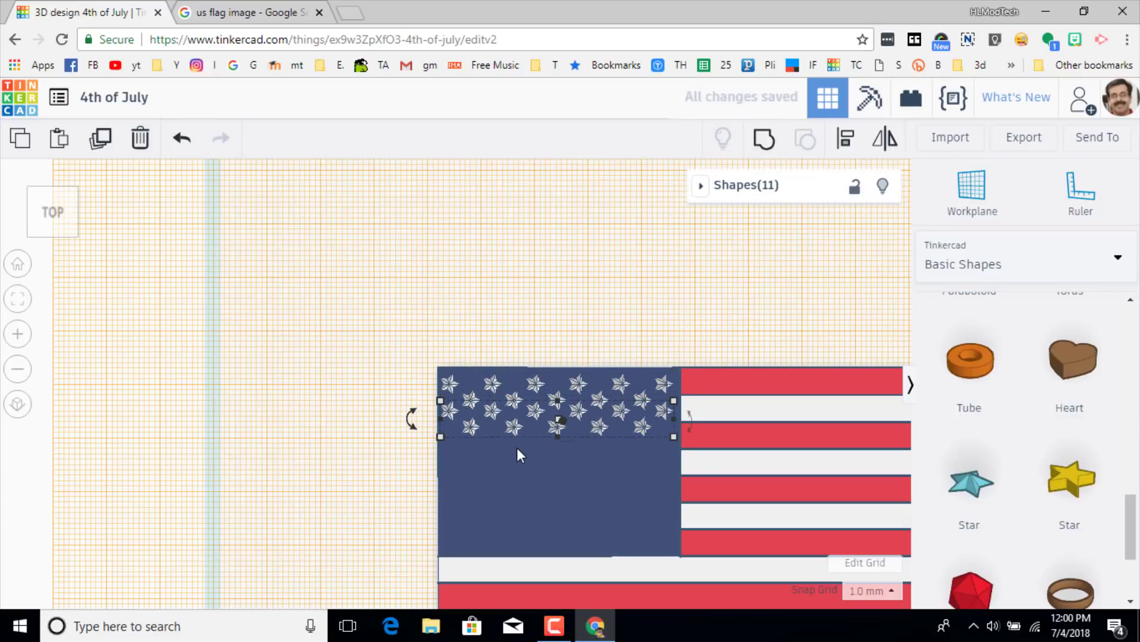
key(Down)
key(Down)
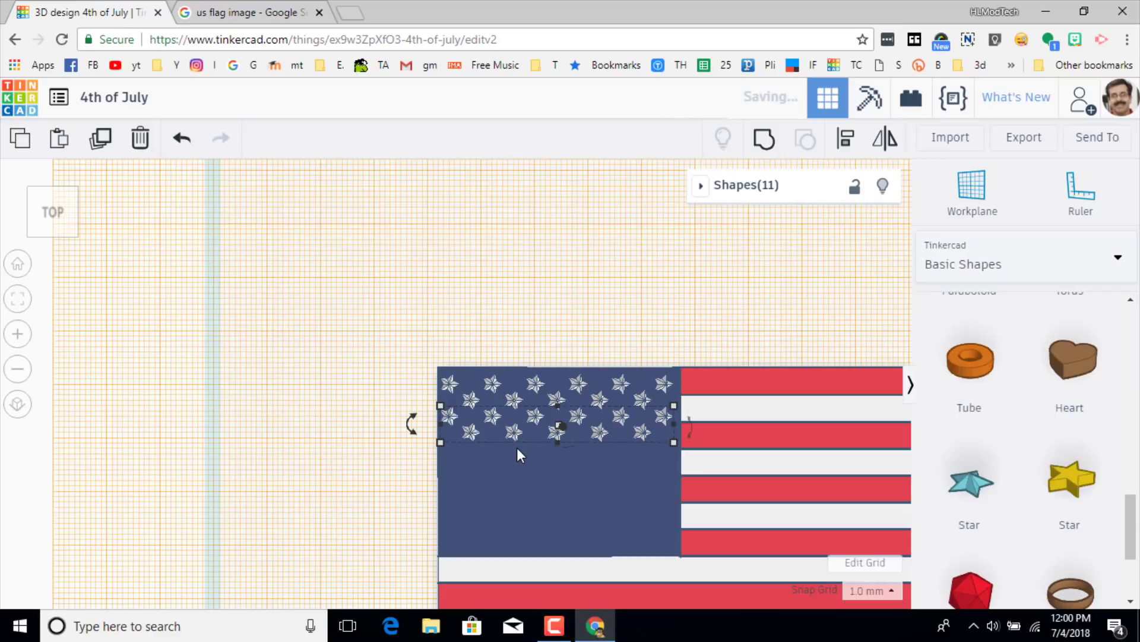
key(ctrl+d)
key(ctrl+d)
key(ctrl+d)
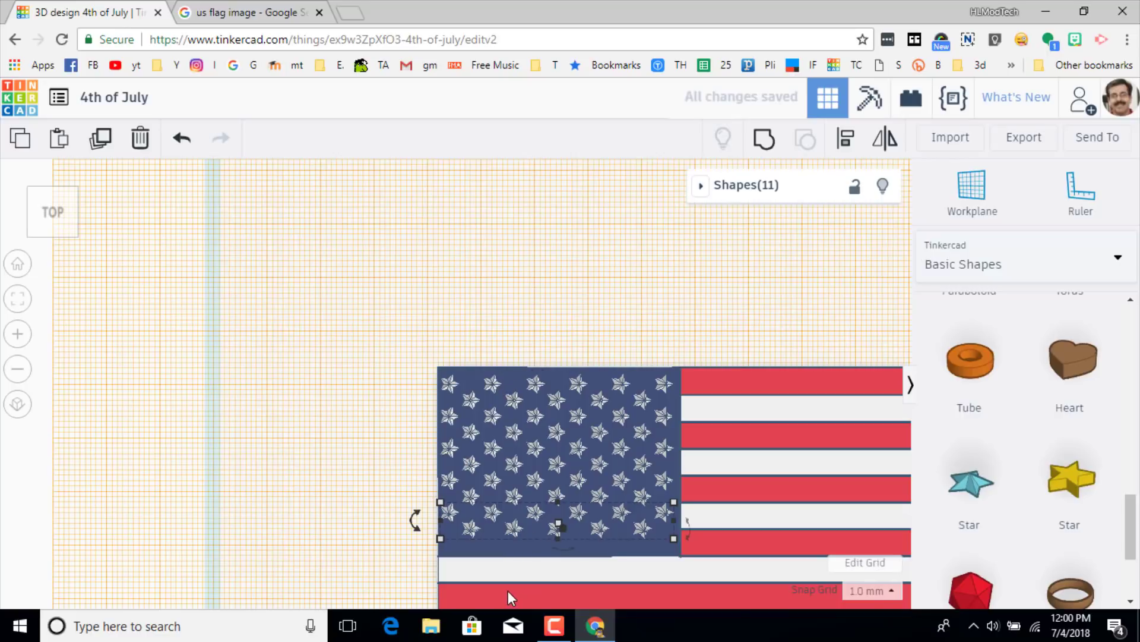
Zoom out and orbit to a low front perspective of the flag's starred canton and thirteen stripes
scroll(415, 409, down, 3)
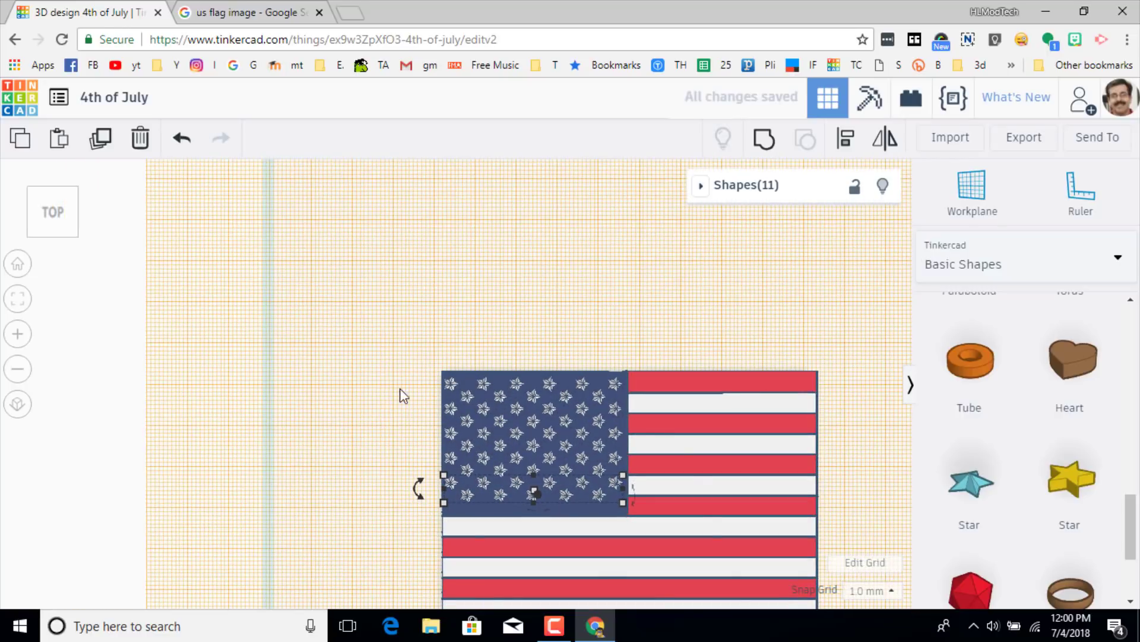
right_drag(400, 388, 404, 347)
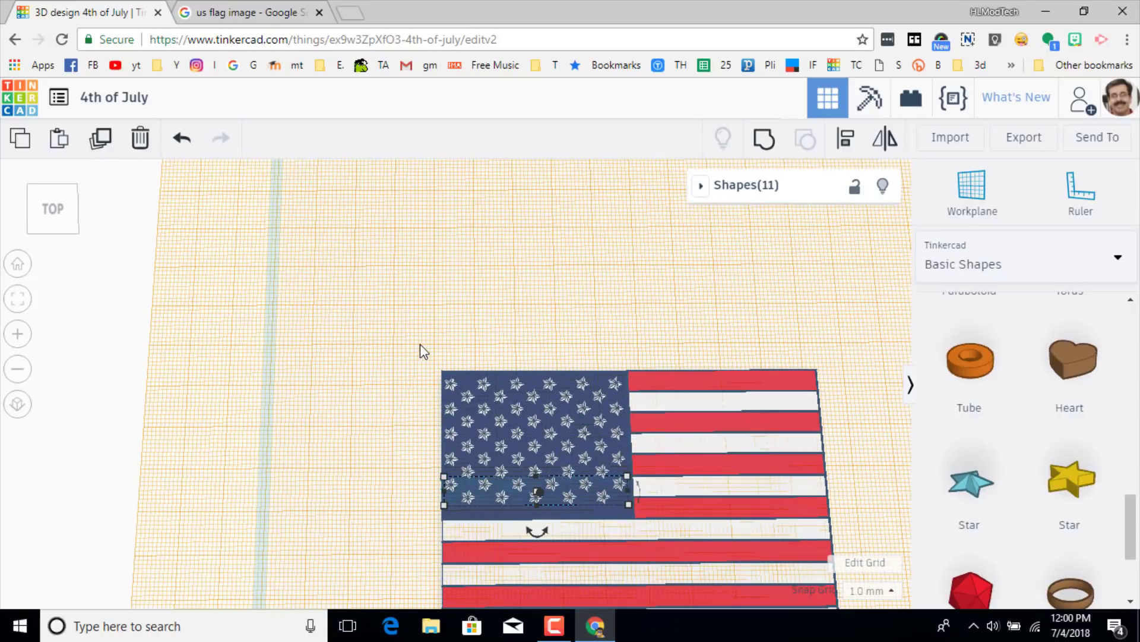
right_drag(396, 386, 410, 339)
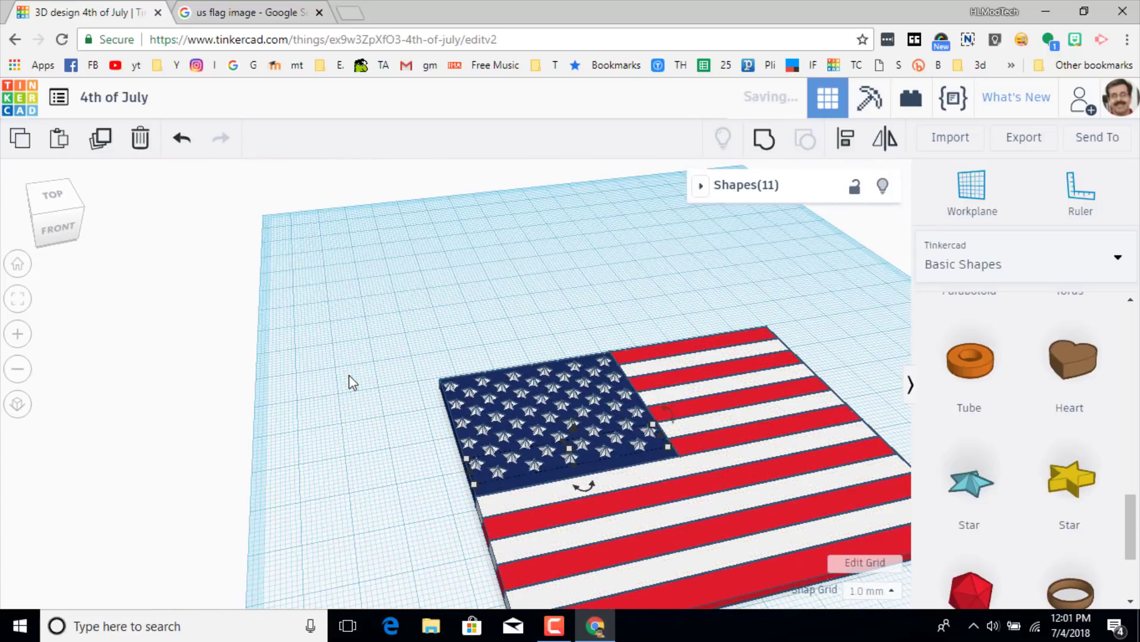
right_drag(351, 386, 365, 359)
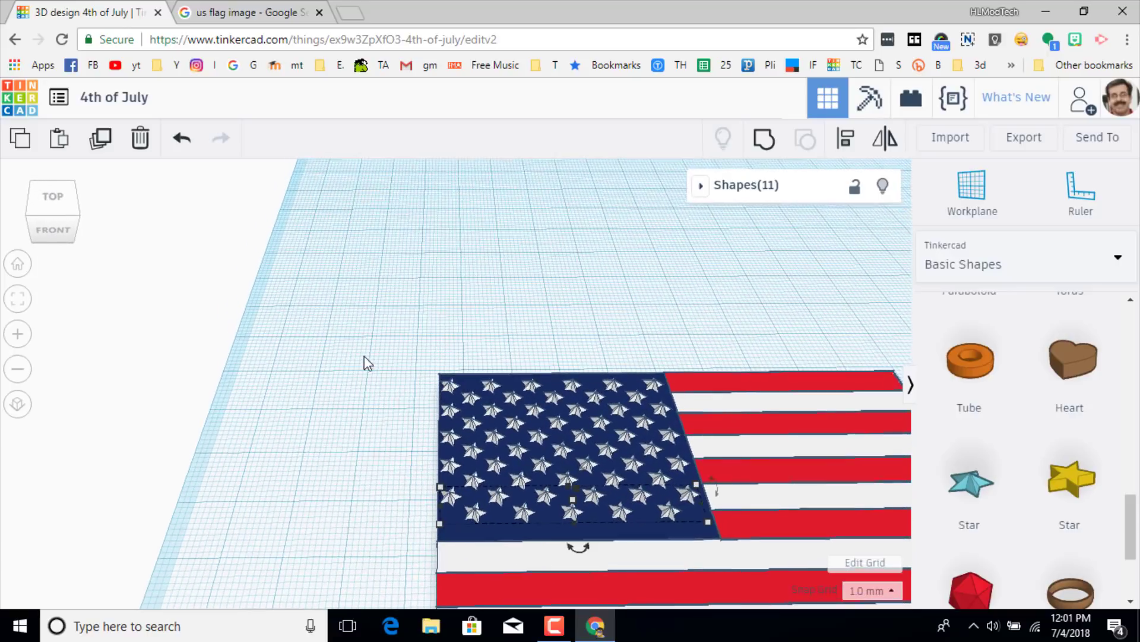